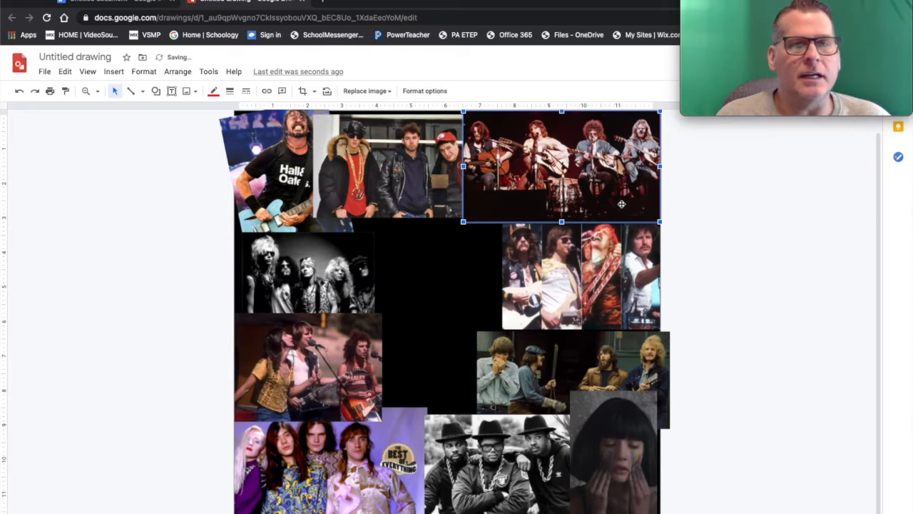
# Step: Apply a green border to the photo of the three singers with guitars beside the black centre area
pyautogui.click(713, 233)
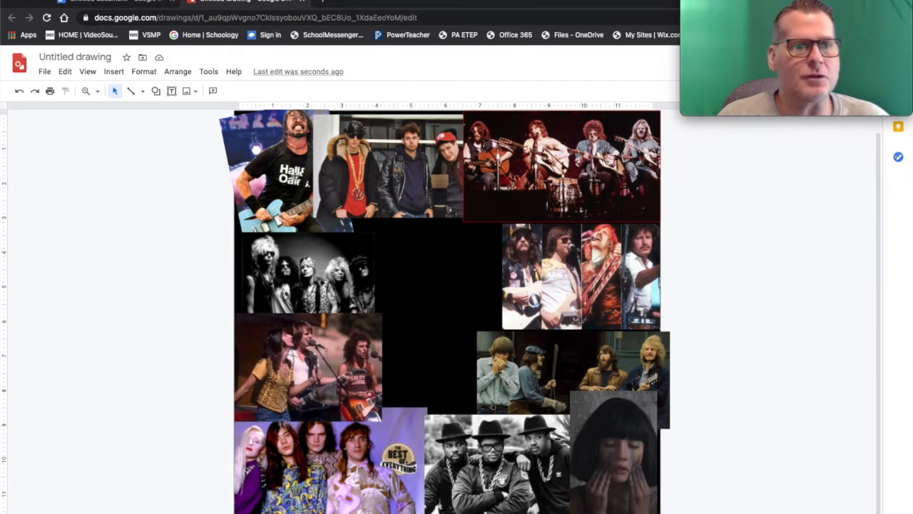
pyautogui.click(315, 335)
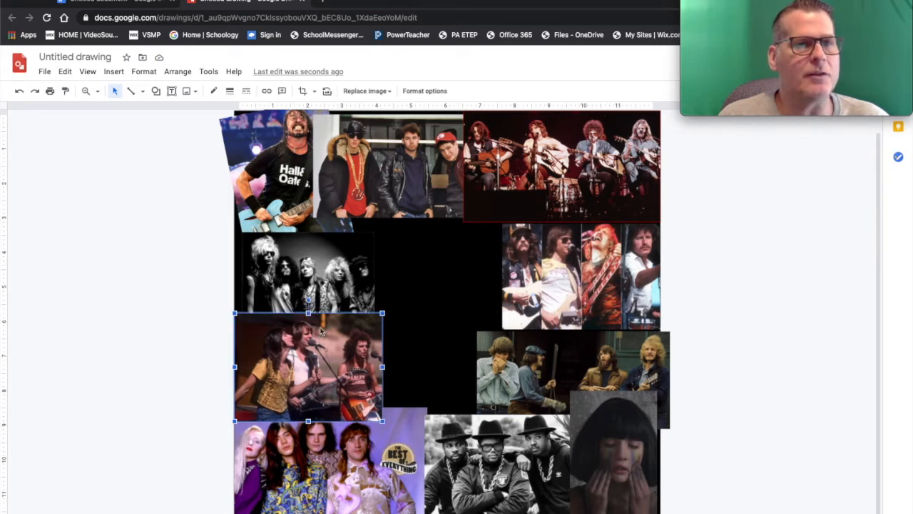
pyautogui.click(214, 91)
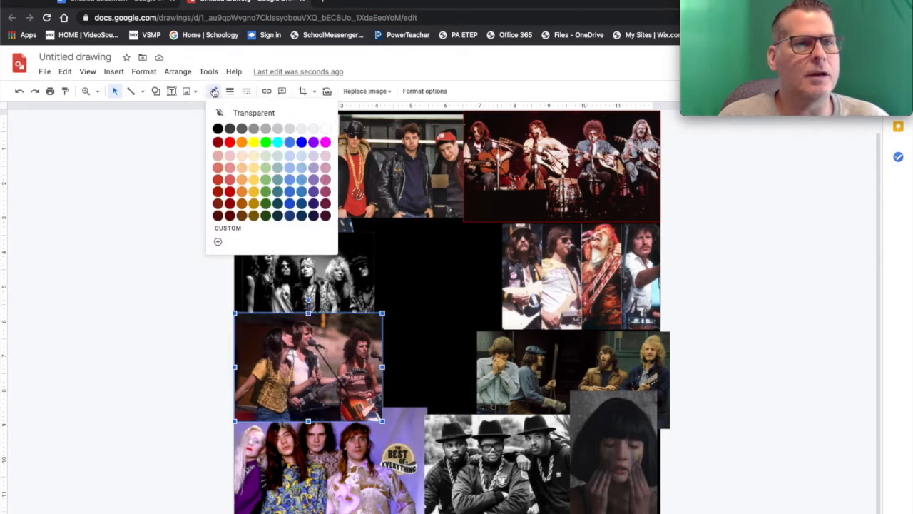
pyautogui.click(264, 141)
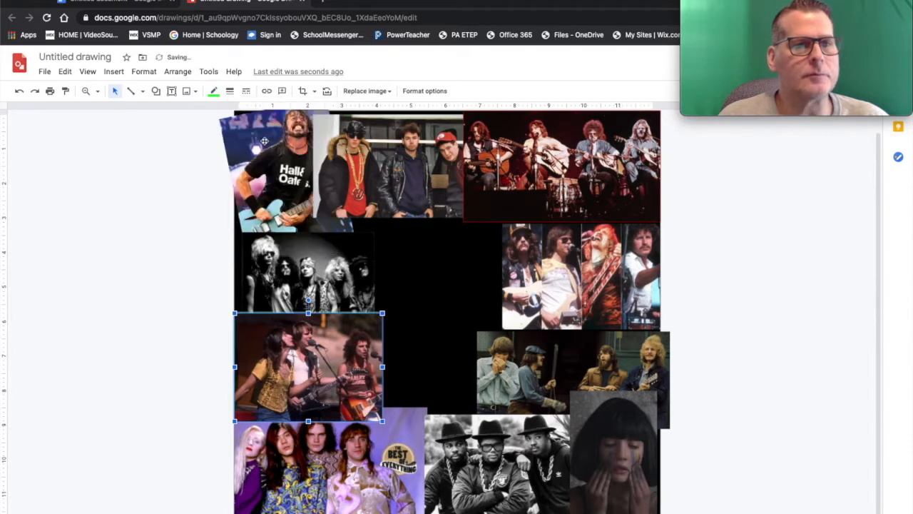
pyautogui.click(435, 301)
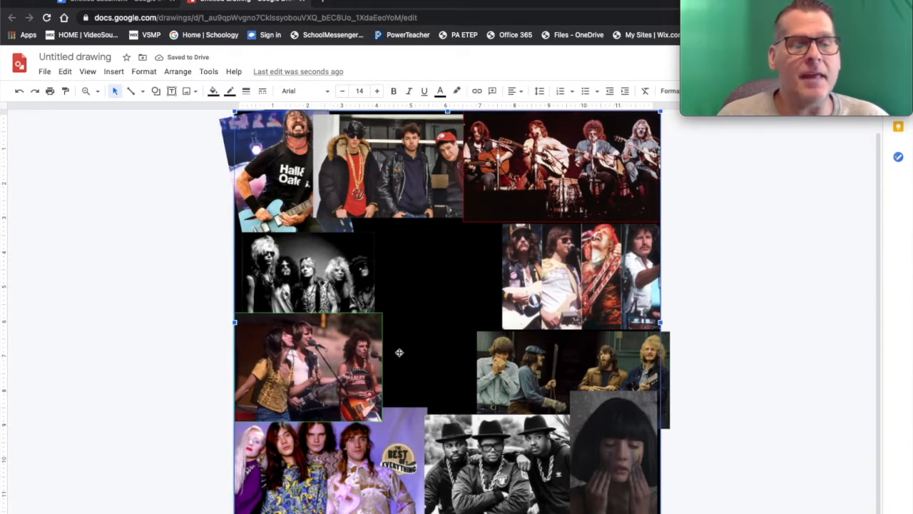
# Step: Apply a yellow border to the black-and-white photo of the three men in hats
pyautogui.click(495, 465)
pyautogui.scroll(-1, 495, 465)
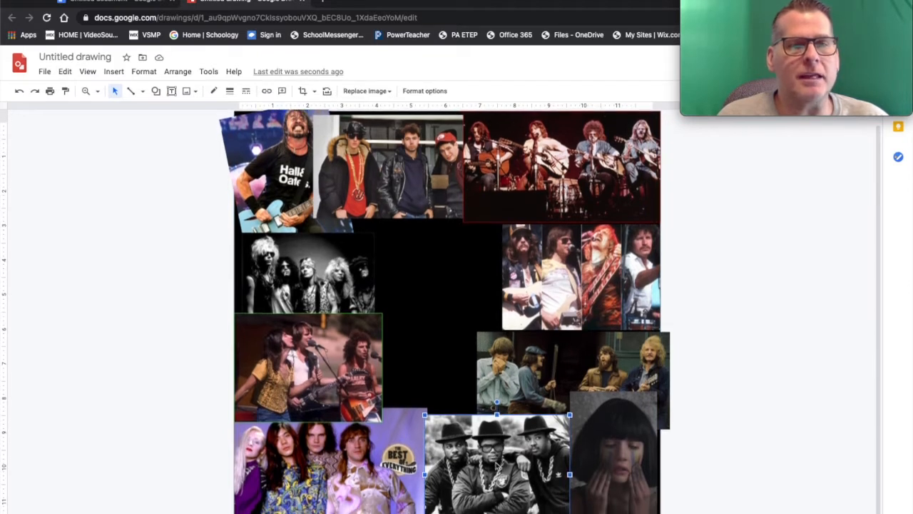
pyautogui.click(215, 92)
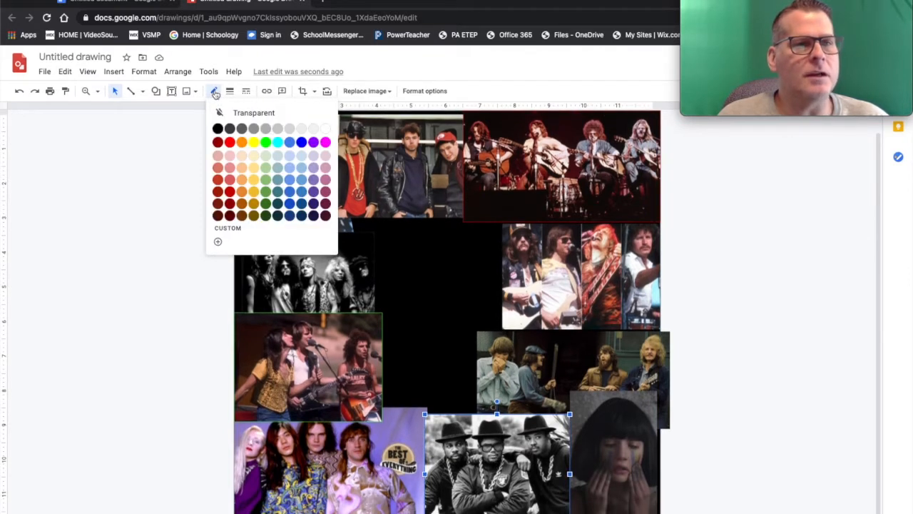
pyautogui.click(253, 144)
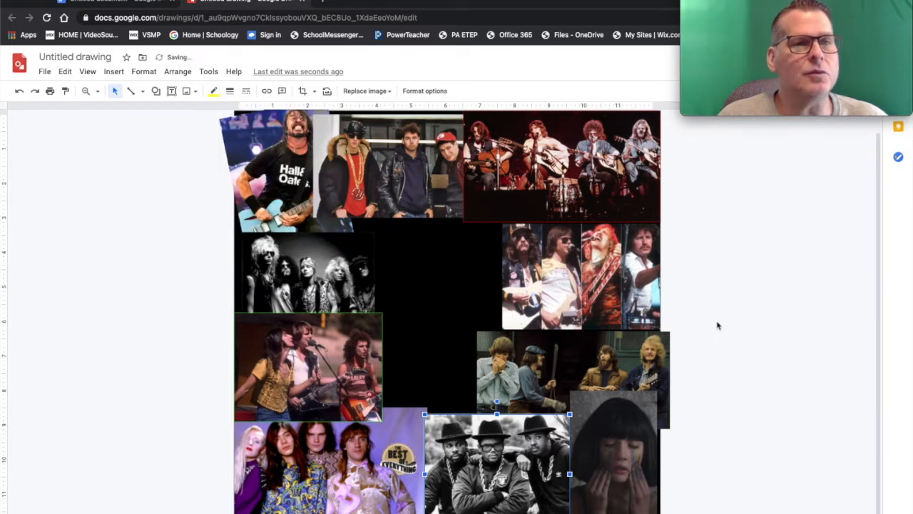
pyautogui.click(741, 321)
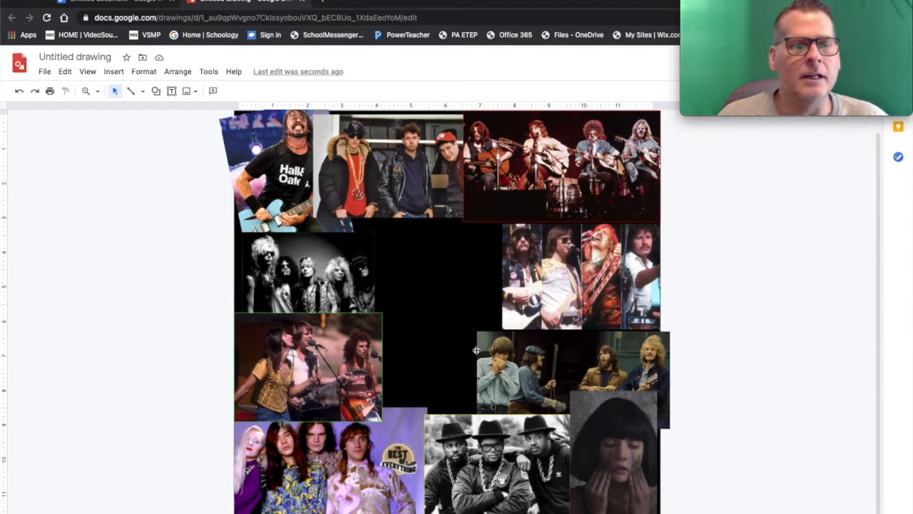
# Step: Bring the purple-background band photo to the front of the stacking order
pyautogui.click(358, 440)
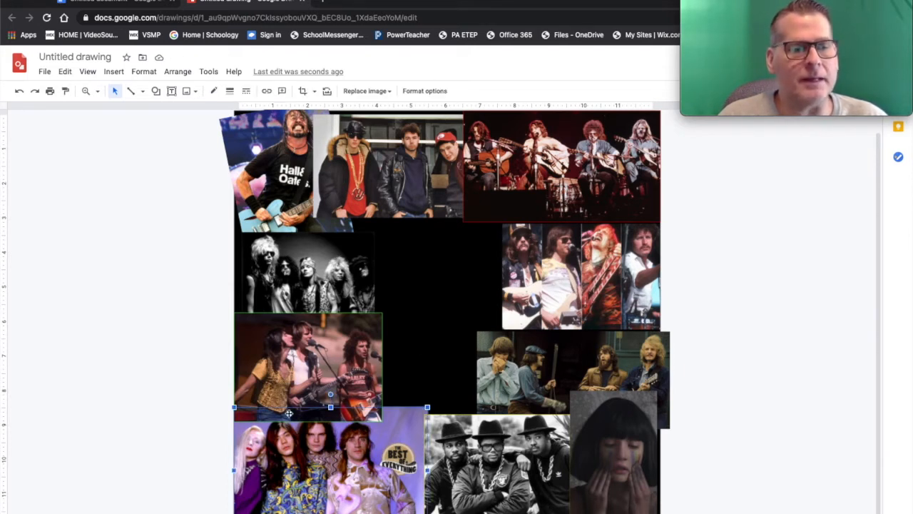
pyautogui.rightClick(411, 428)
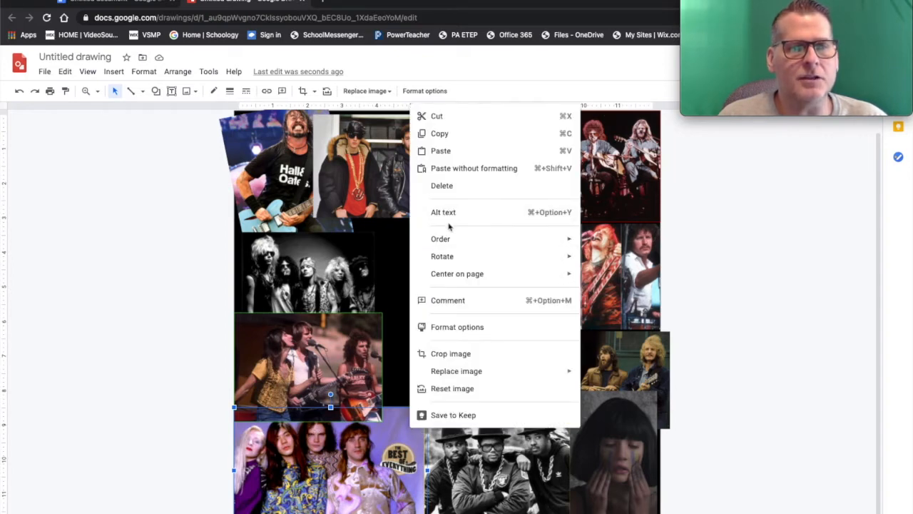
pyautogui.moveTo(496, 241)
pyautogui.click(641, 244)
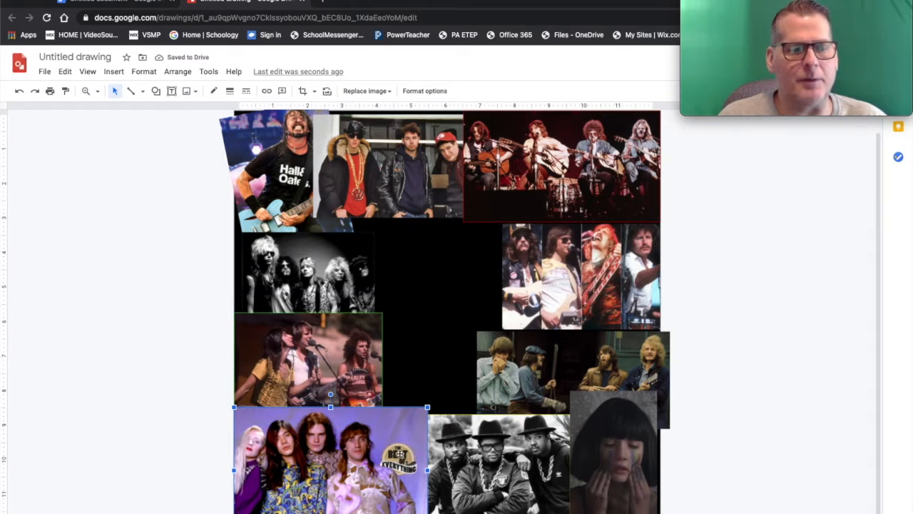
# Step: Crop the right side of the purple-background band photo slightly inward, cutting into the round badge
pyautogui.doubleClick(408, 450)
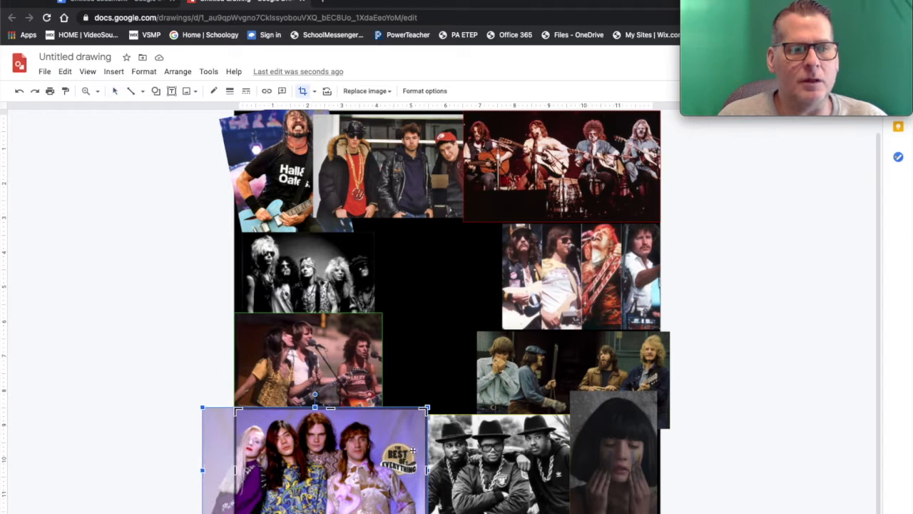
pyautogui.moveTo(425, 470); pyautogui.dragTo(409, 471)
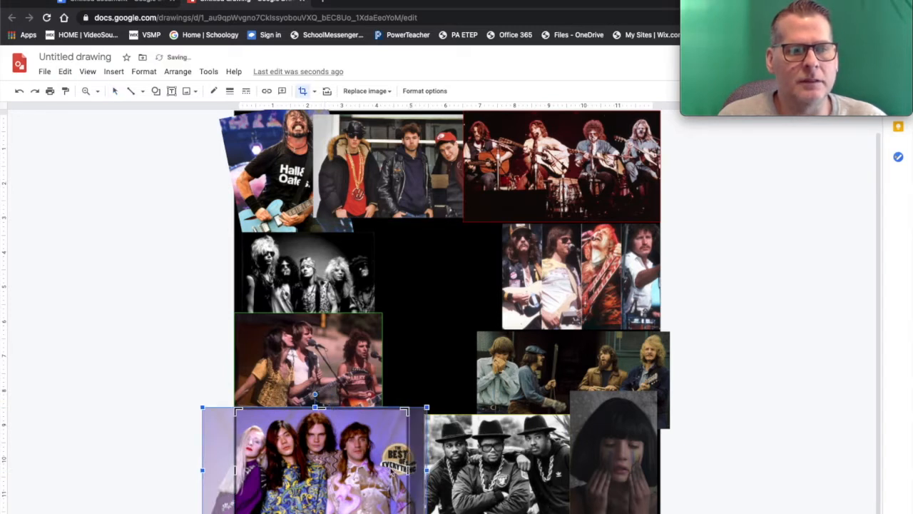
pyautogui.press('Return')
# Step: Widen the photo of the men in hats to meet the purple photo, and stretch the dark portrait to the page edge
pyautogui.click(463, 464)
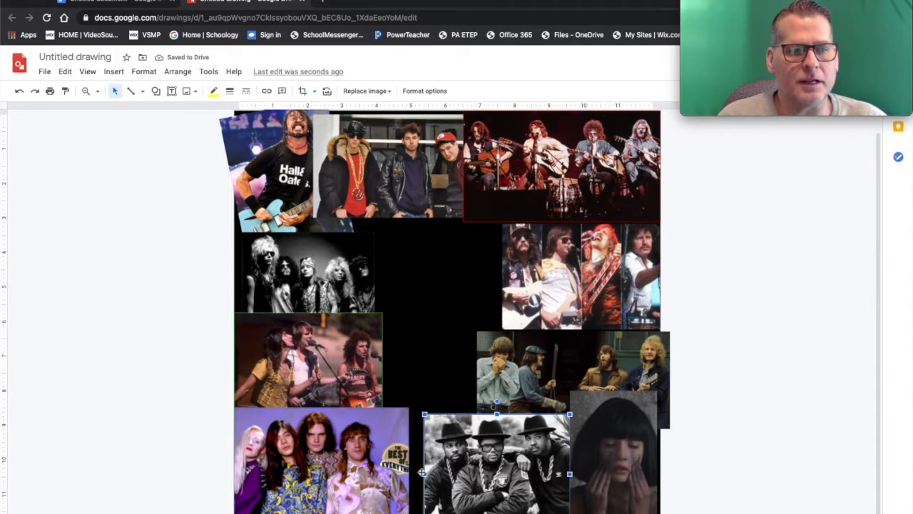
pyautogui.moveTo(424, 473); pyautogui.dragTo(406, 473)
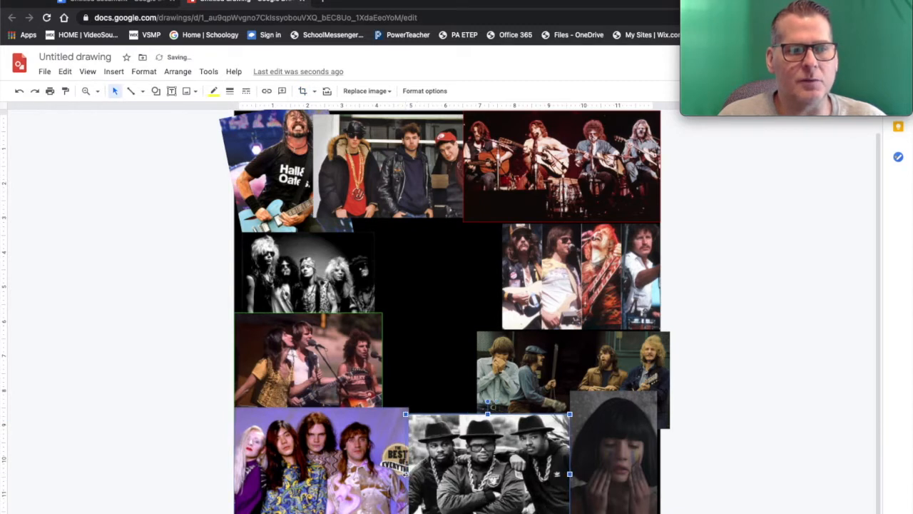
pyautogui.click(641, 441)
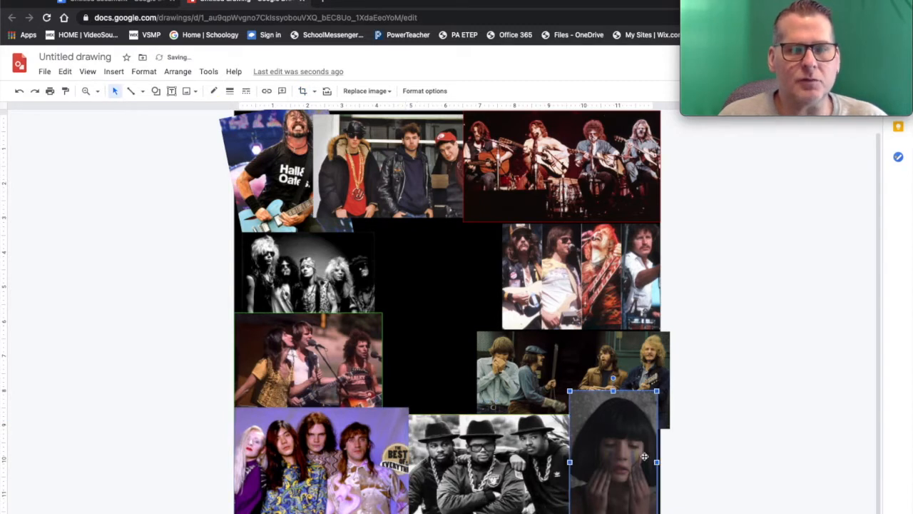
pyautogui.moveTo(657, 462); pyautogui.dragTo(659, 462)
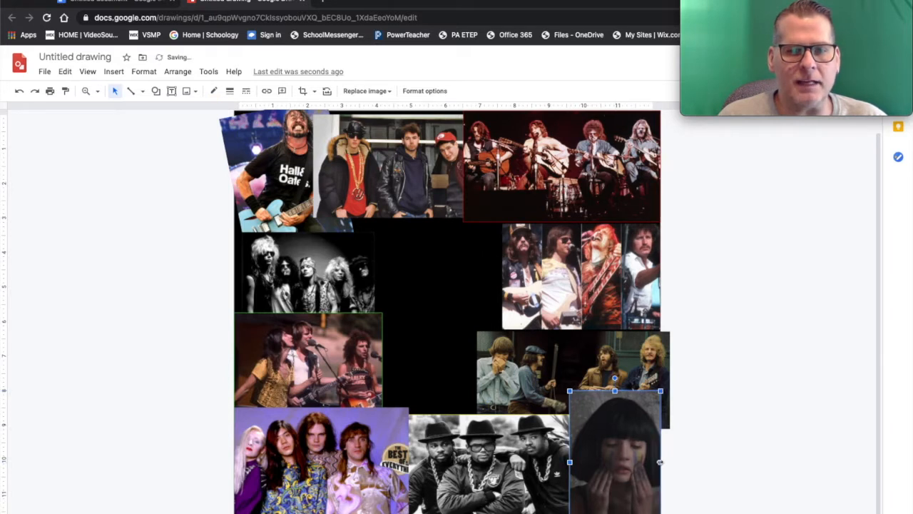
pyautogui.click(358, 354)
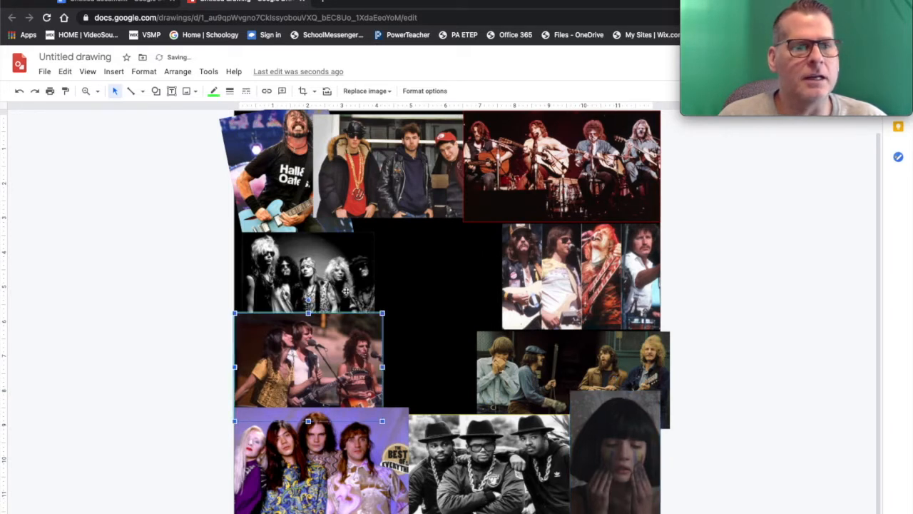
pyautogui.click(345, 291)
pyautogui.rightClick(559, 305)
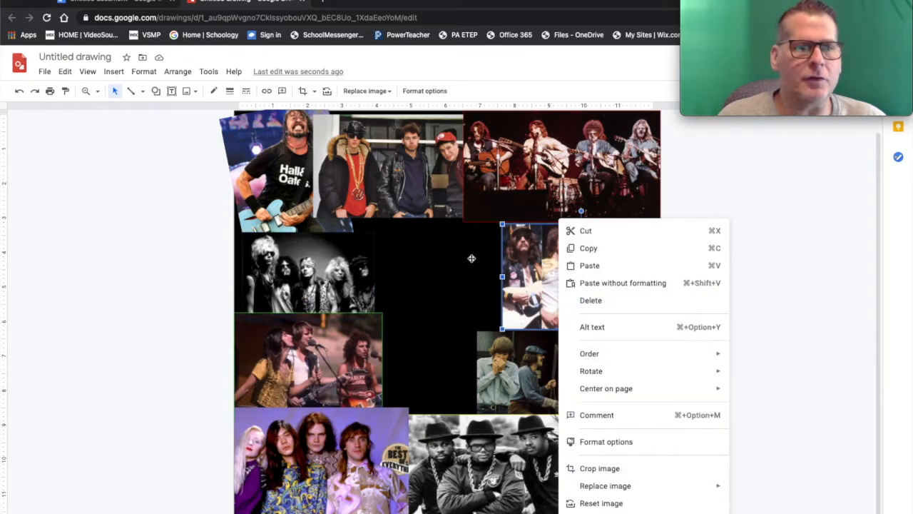
pyautogui.click(471, 258)
pyautogui.click(560, 314)
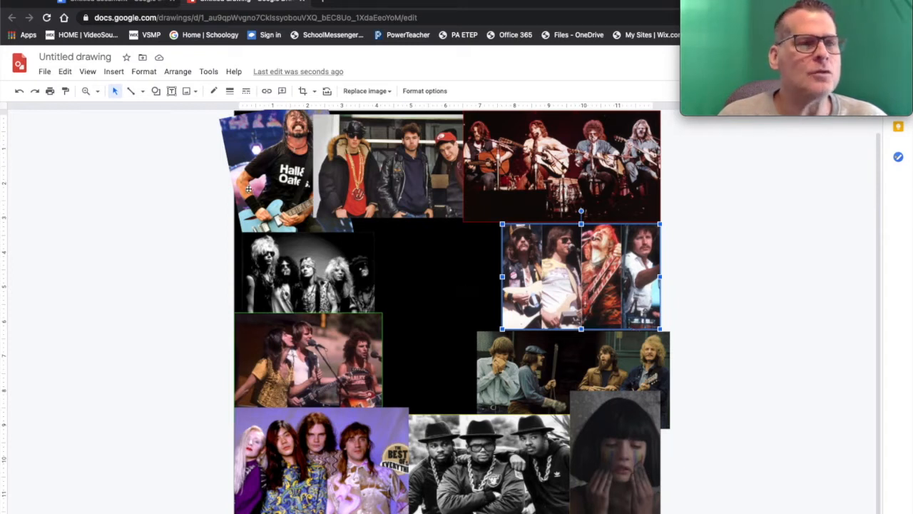
# Step: Insert the family photo into the drawing from the soundtrack images folder on the computer
pyautogui.click(186, 91)
pyautogui.click(203, 112)
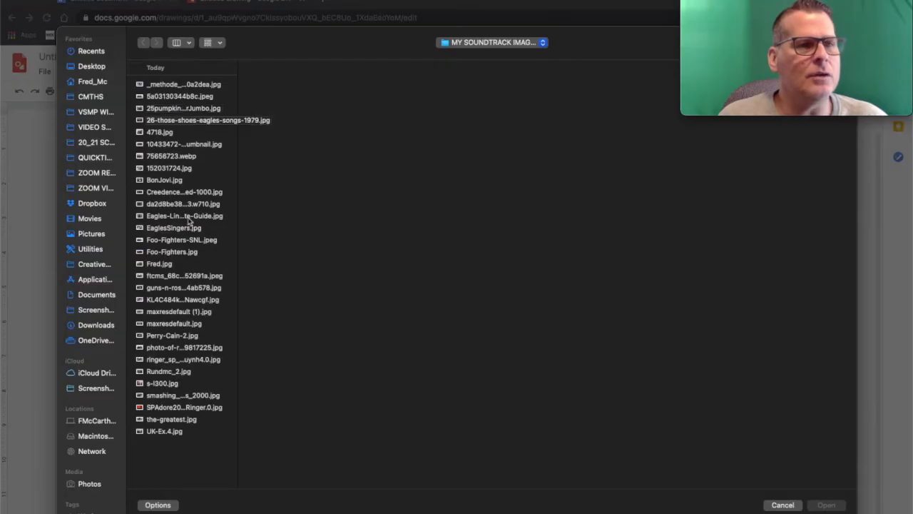
pyautogui.click(163, 264)
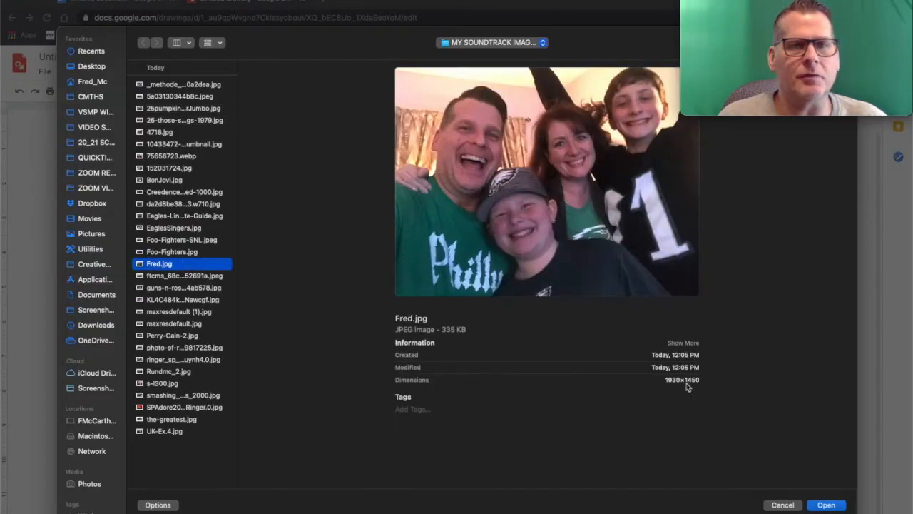
pyautogui.click(825, 505)
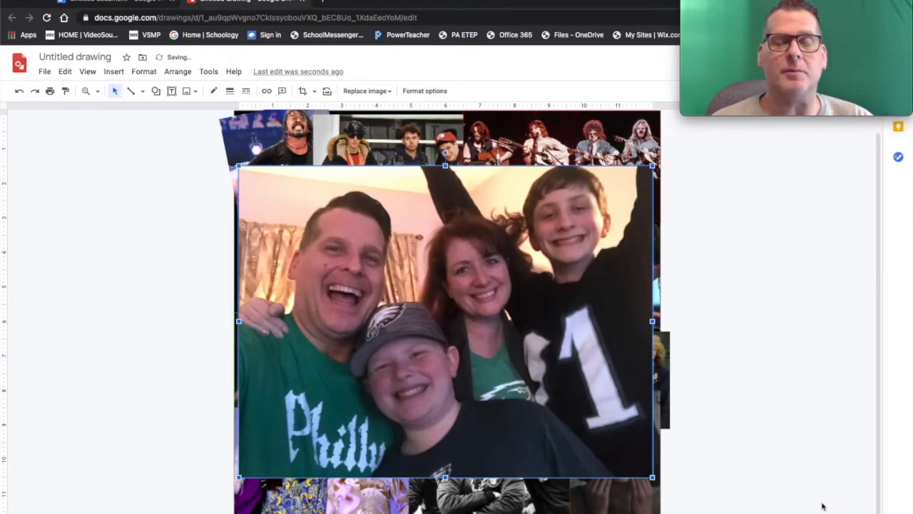
# Step: Scale the family photo down proportionally to just under half the page width and place it in the middle of the collage
pyautogui.moveTo(543, 349); pyautogui.dragTo(538, 348)
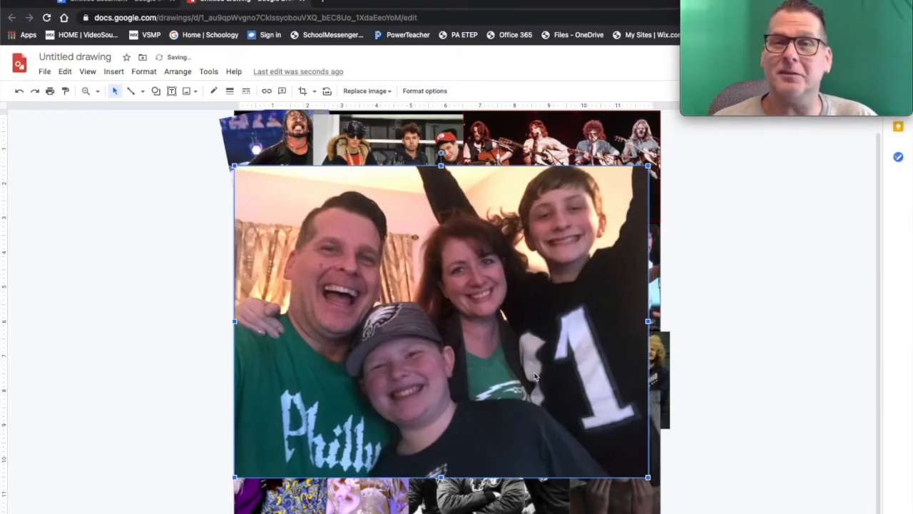
pyautogui.moveTo(648, 477); pyautogui.dragTo(467, 341)
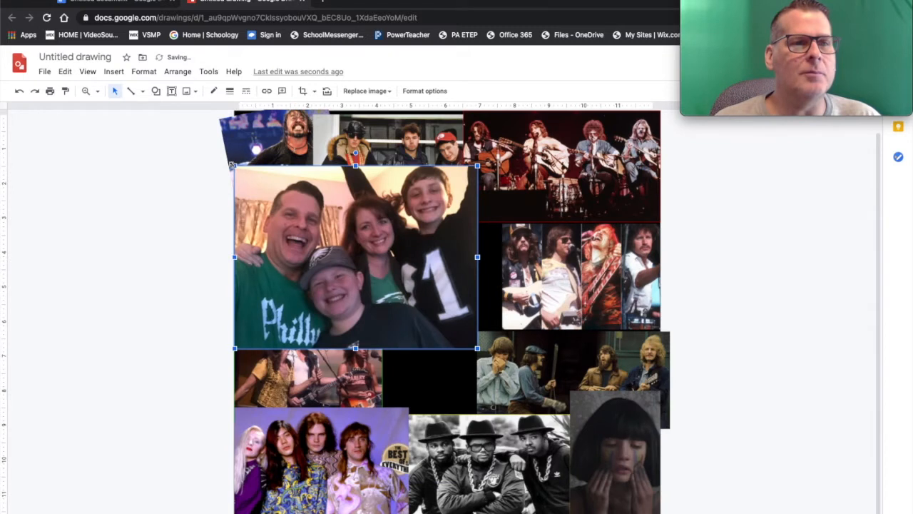
pyautogui.moveTo(232, 165); pyautogui.dragTo(284, 204)
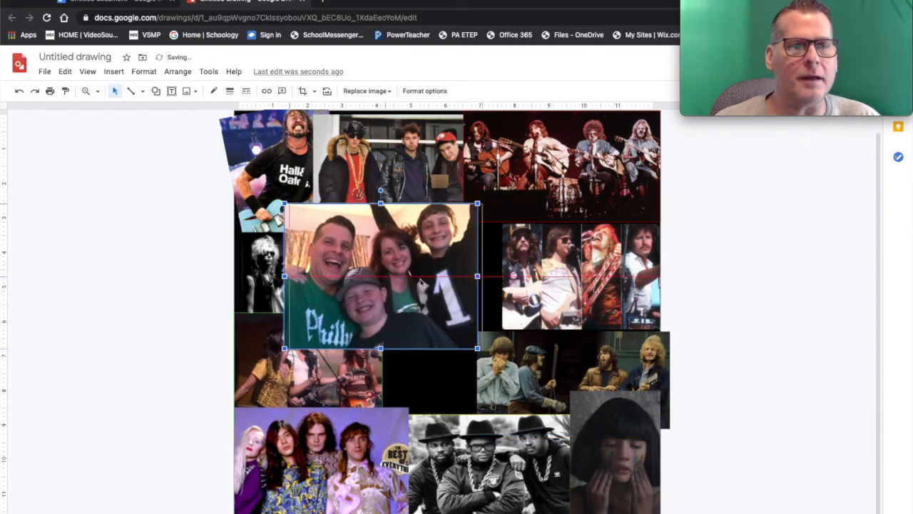
pyautogui.moveTo(458, 301); pyautogui.dragTo(461, 311)
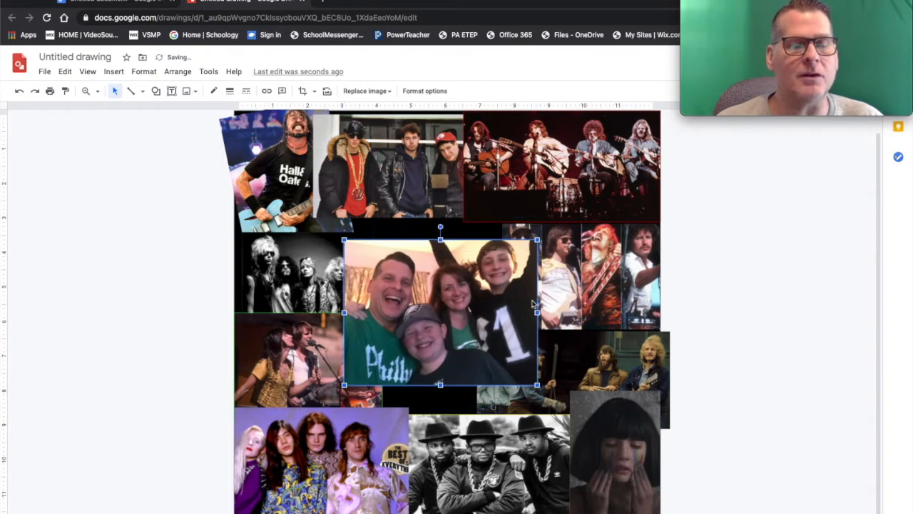
# Step: Try sending the family photo to the back of the stacking order, and undo that change
pyautogui.rightClick(503, 304)
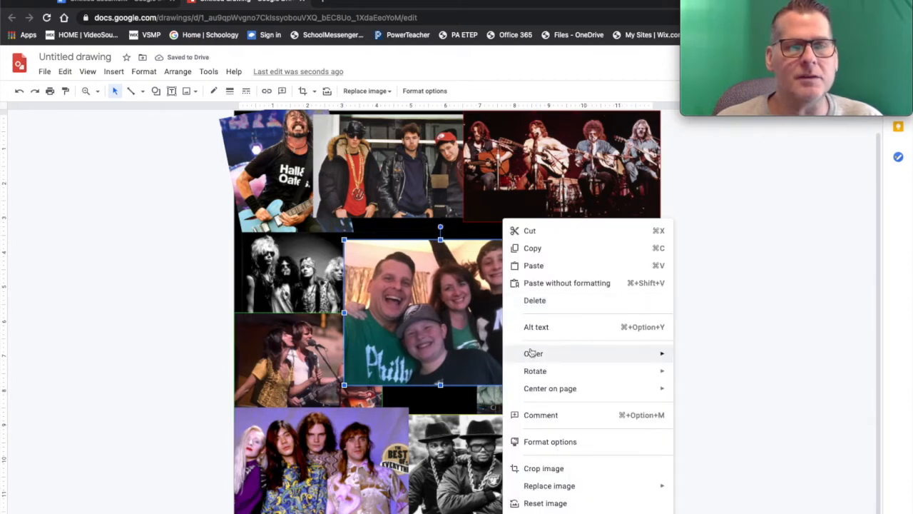
pyautogui.moveTo(652, 361)
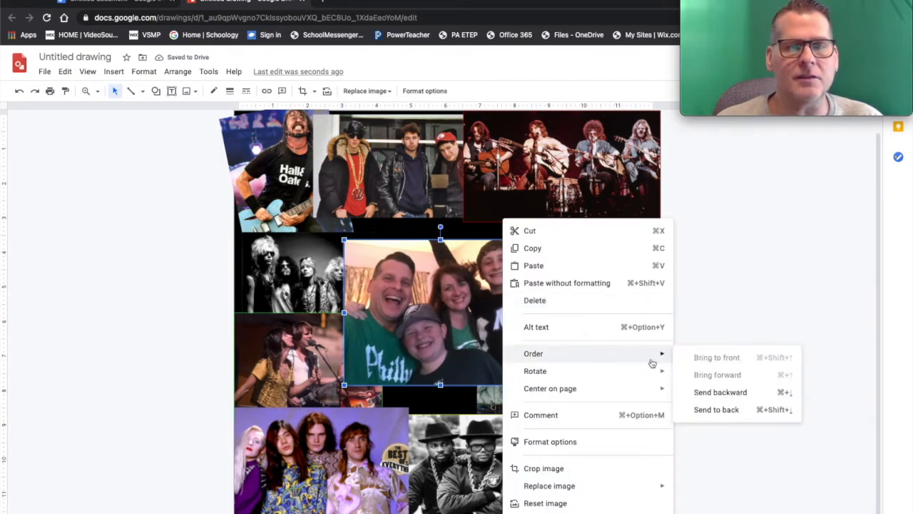
pyautogui.click(695, 408)
pyautogui.rightClick(459, 313)
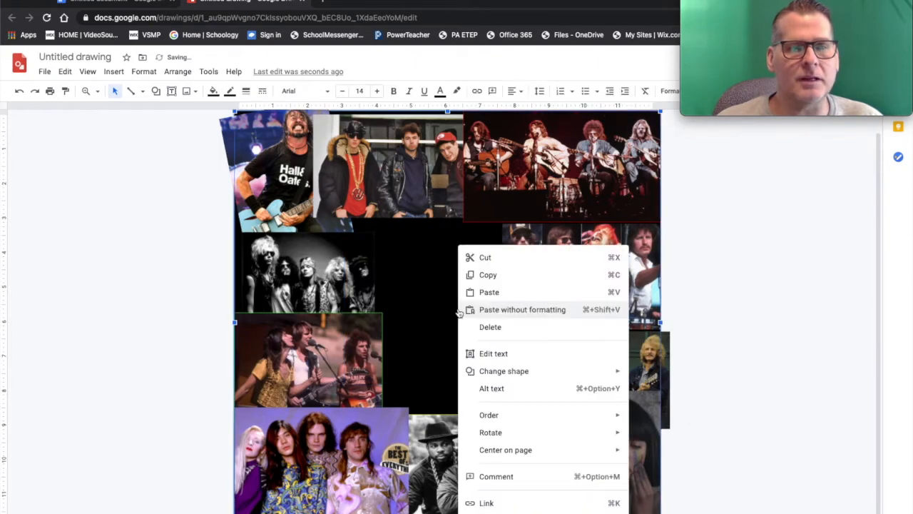
pyautogui.click(758, 316)
pyautogui.press('super+z')
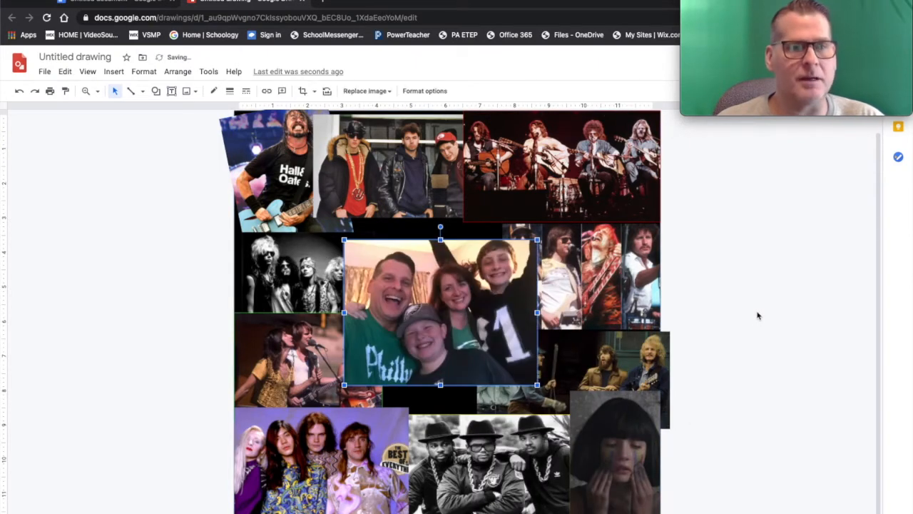
# Step: Send the family photo two levels backward in the stacking order
pyautogui.rightClick(401, 291)
pyautogui.moveTo(535, 354)
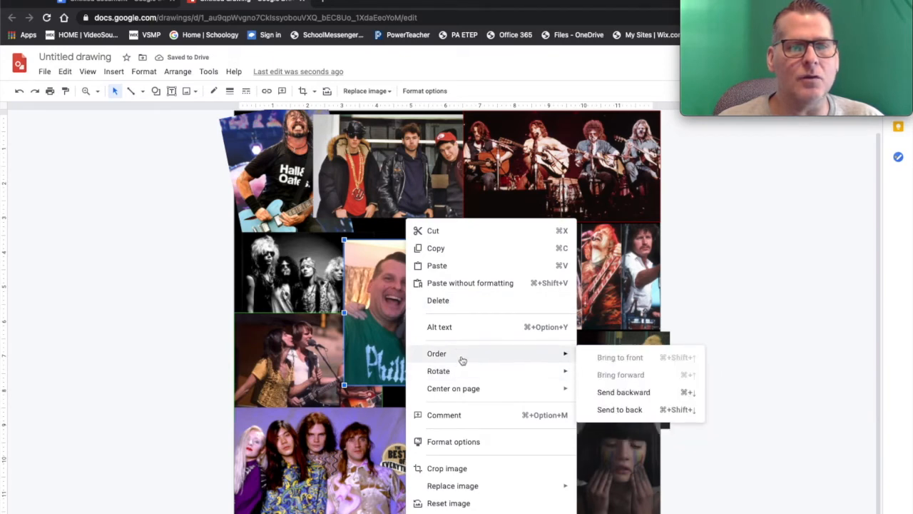
pyautogui.click(606, 389)
pyautogui.rightClick(483, 339)
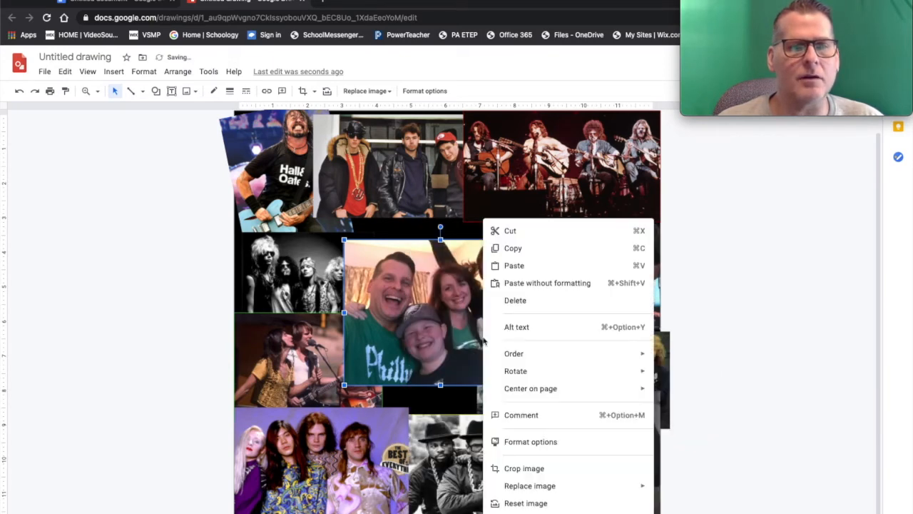
pyautogui.moveTo(513, 354)
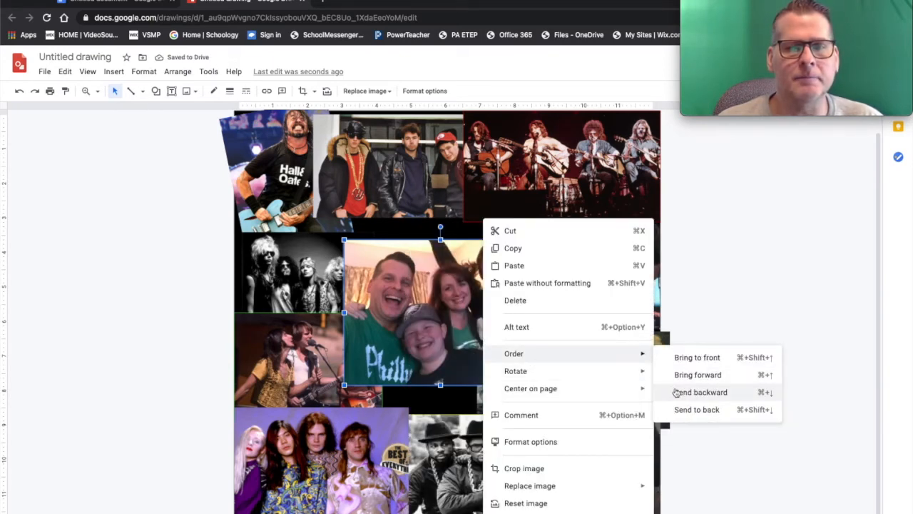
pyautogui.click(676, 392)
pyautogui.rightClick(486, 330)
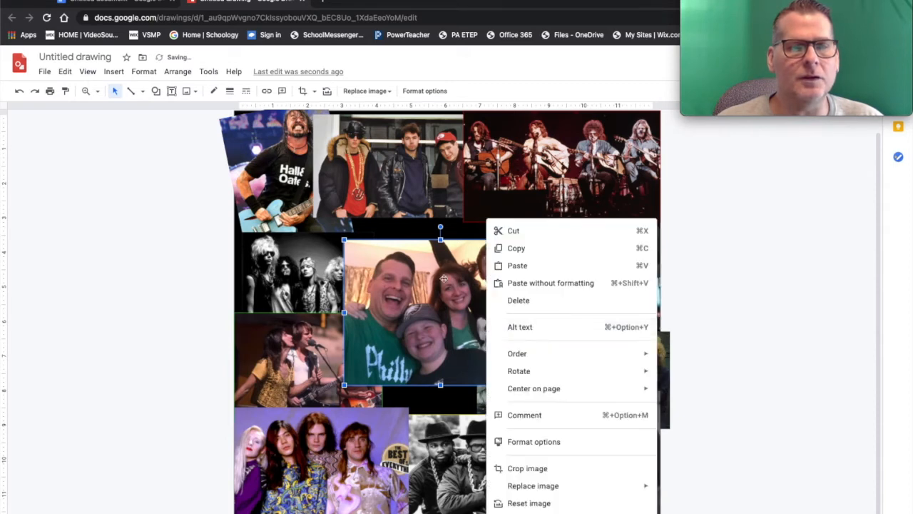
pyautogui.click(721, 261)
# Step: Bring the four-panel band photo that overlaps the family photo's upper right side to the front of the stacking order
pyautogui.click(589, 266)
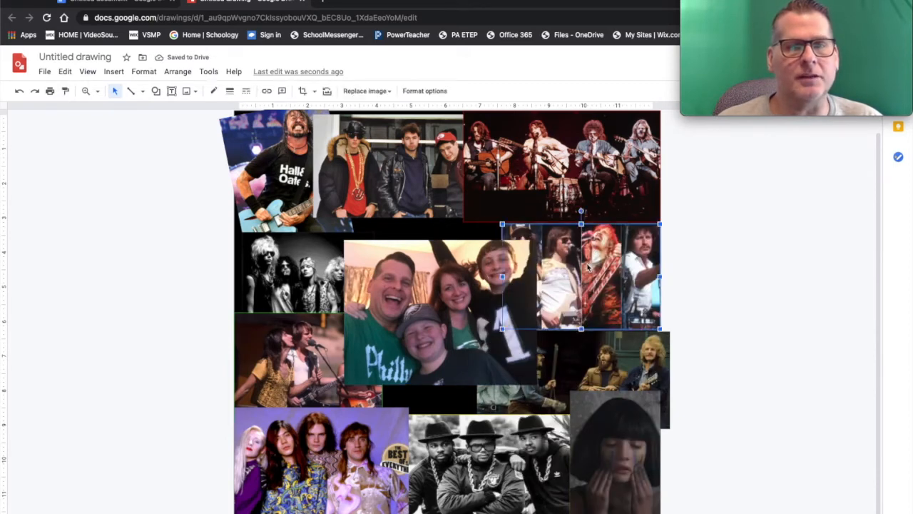
pyautogui.rightClick(582, 270)
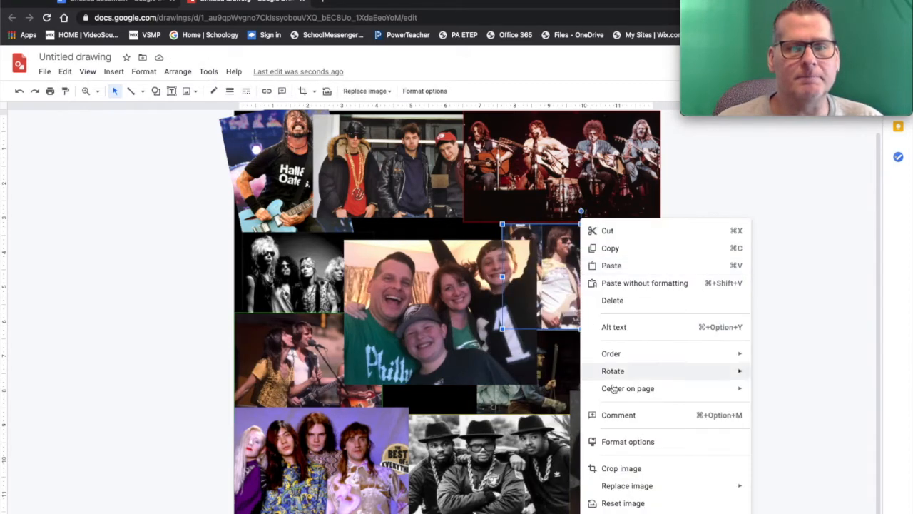
pyautogui.moveTo(720, 360)
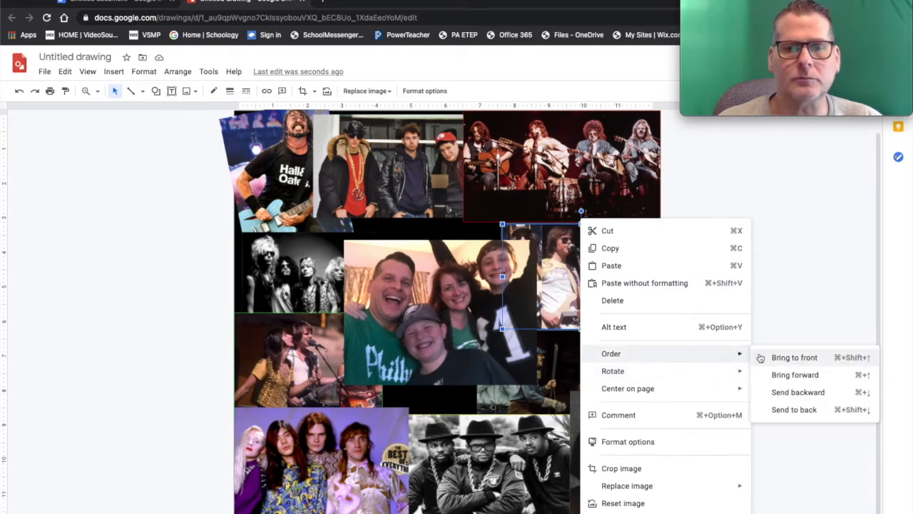
pyautogui.click(773, 356)
# Step: Delete the empty text box over the collage and bring the photo of the four men beneath the four-panel photo to the front
pyautogui.click(612, 360)
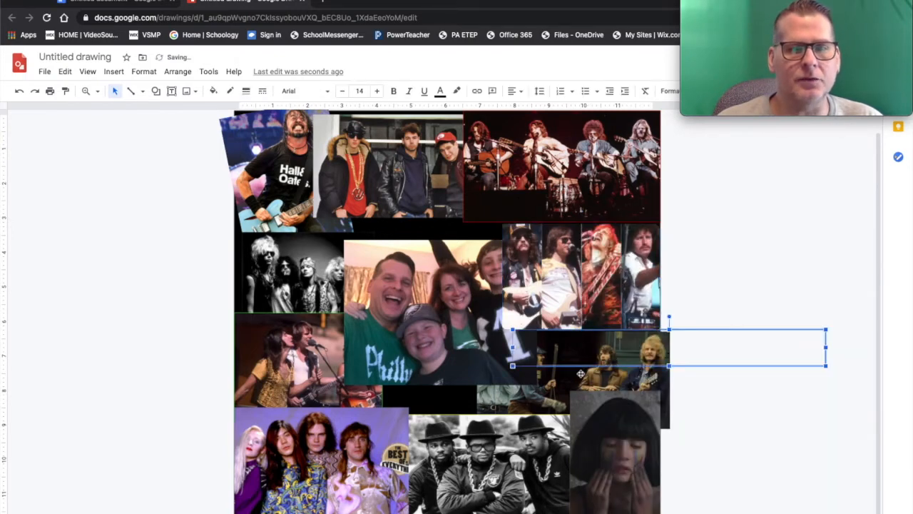
pyautogui.press('Delete')
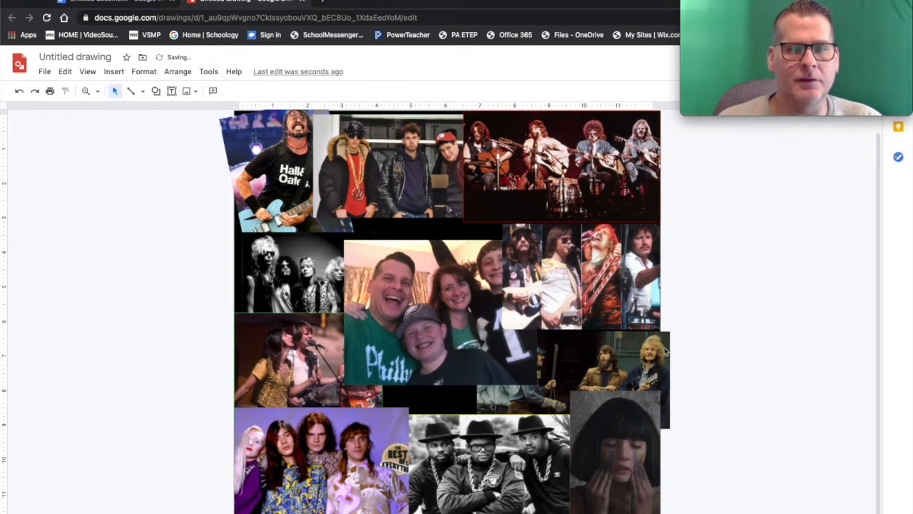
pyautogui.rightClick(655, 351)
pyautogui.moveTo(667, 352)
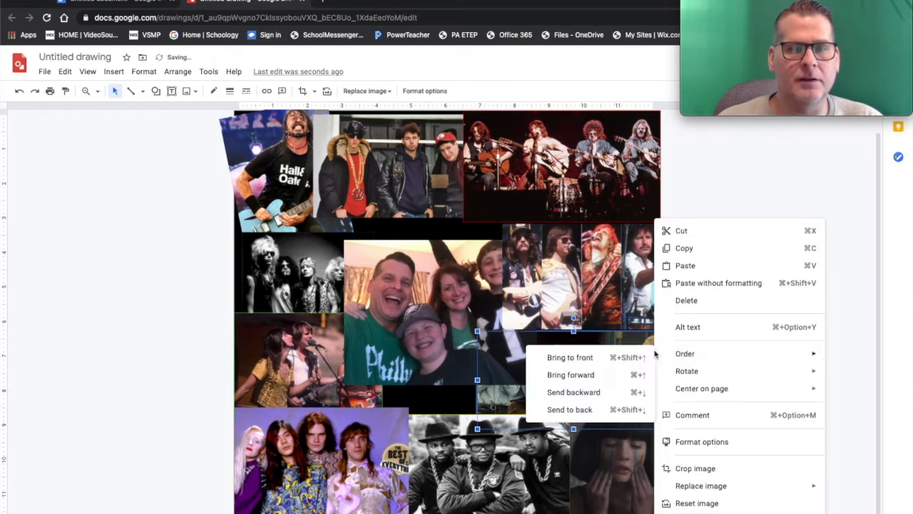
pyautogui.click(612, 355)
# Step: Bring the green-bordered singers photo and the black-and-white band photo above it to the front of the stacking order
pyautogui.rightClick(310, 357)
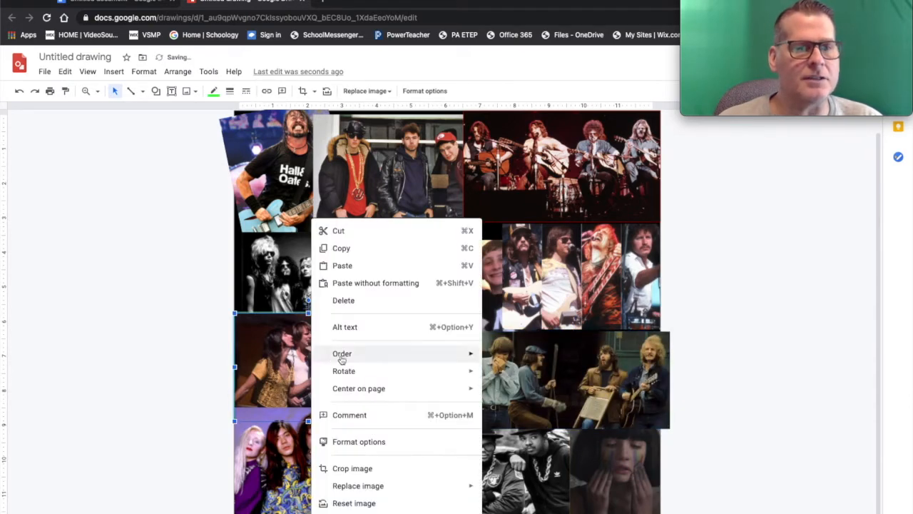
pyautogui.moveTo(473, 354)
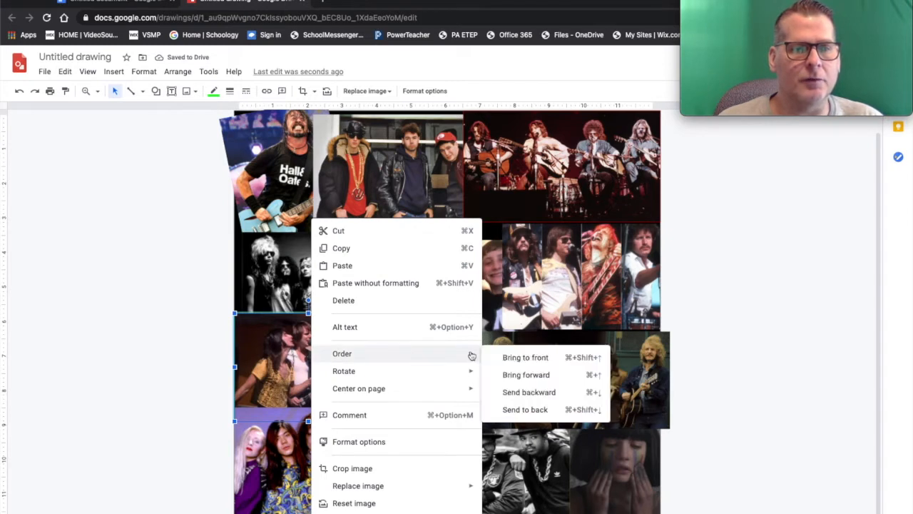
pyautogui.click(498, 354)
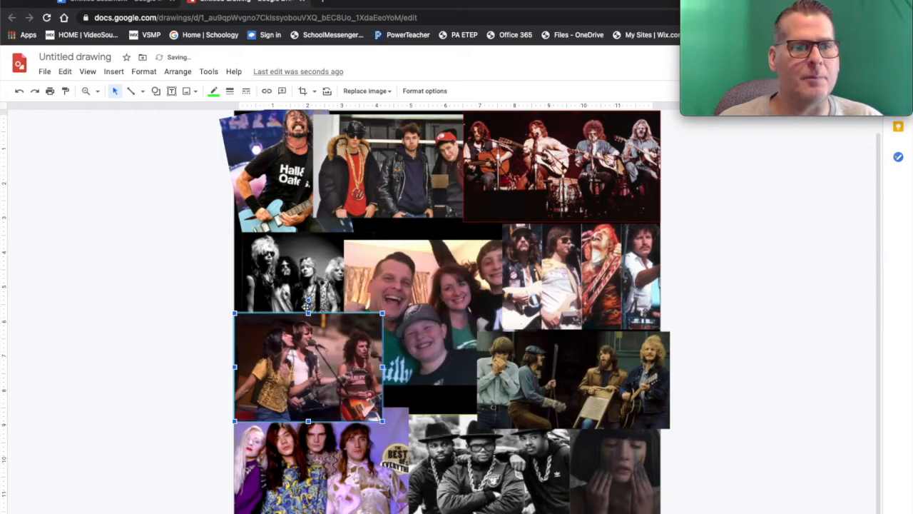
pyautogui.rightClick(309, 293)
pyautogui.moveTo(397, 354)
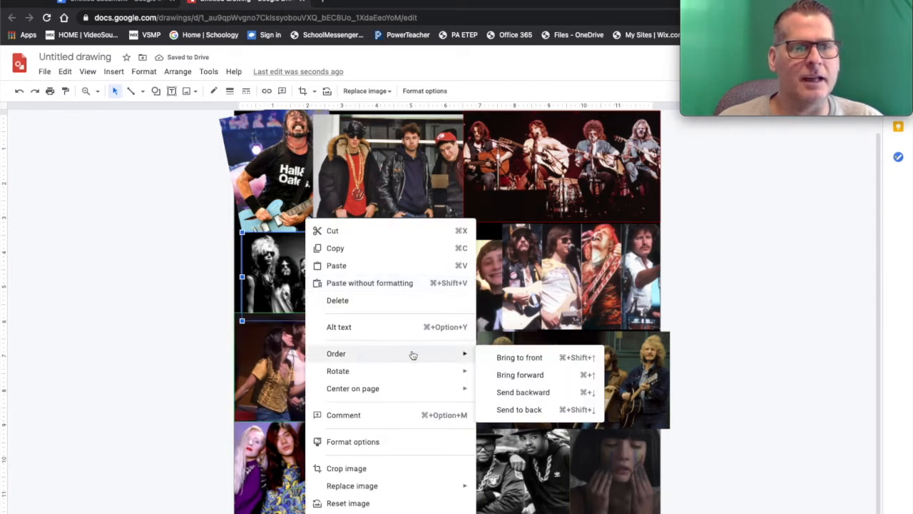
pyautogui.click(508, 357)
# Step: Reposition the family photo slightly in the gap behind the surrounding band photos
pyautogui.click(451, 310)
pyautogui.moveTo(459, 305); pyautogui.dragTo(452, 294)
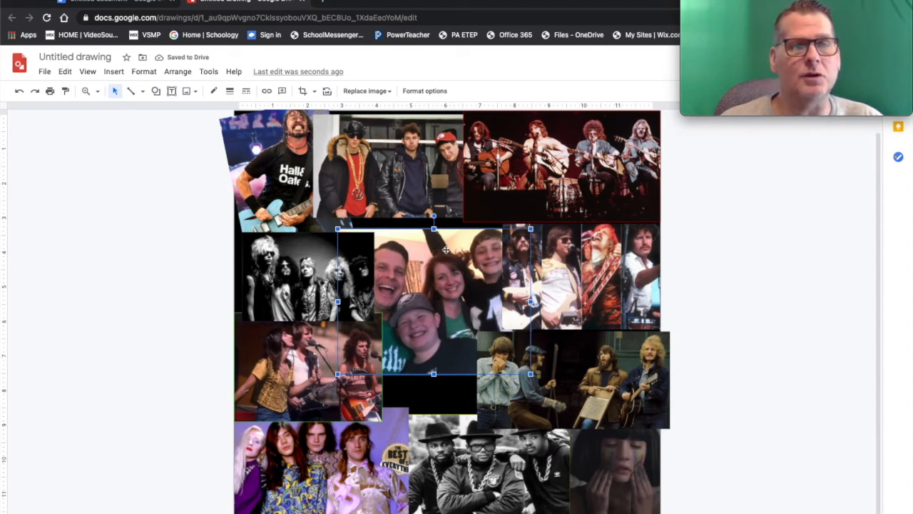
pyautogui.moveTo(455, 261); pyautogui.dragTo(454, 256)
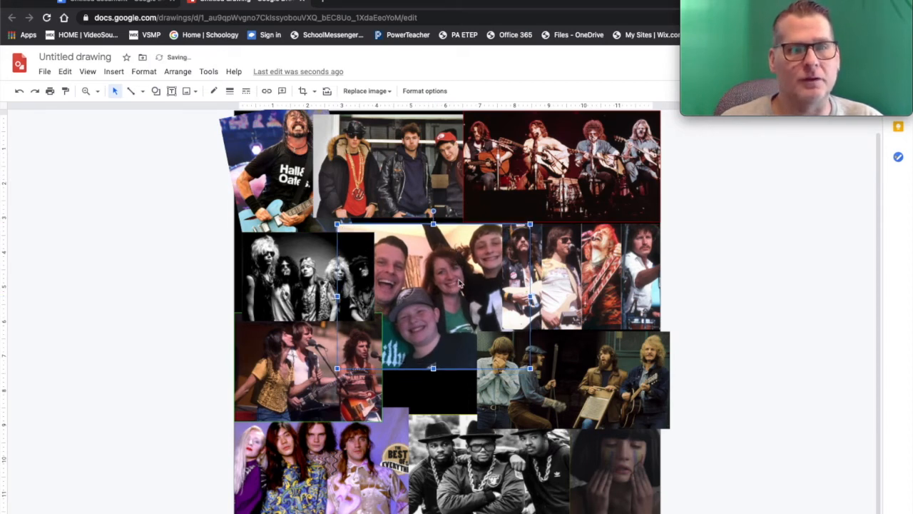
pyautogui.moveTo(459, 306)
pyautogui.mouseDown()
pyautogui.moveTo(456, 326)
pyautogui.moveTo(457, 296)
pyautogui.mouseUp()
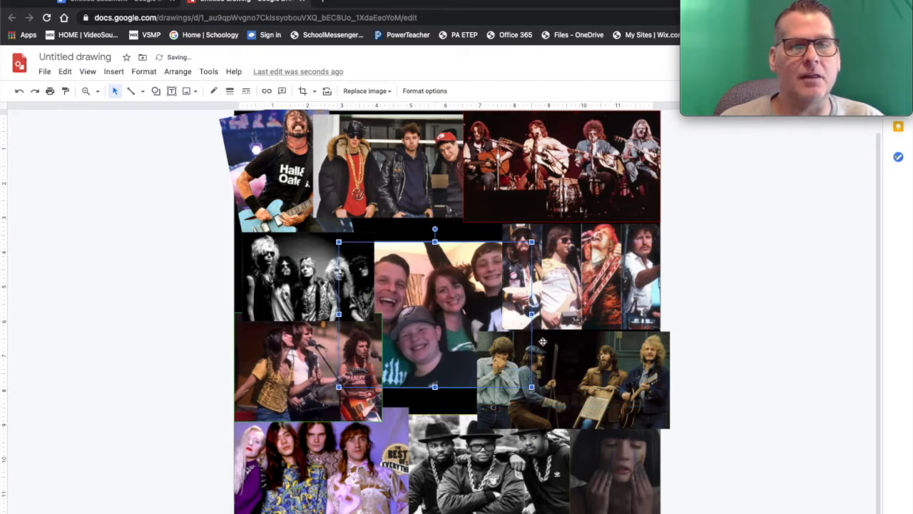
# Step: Select the photo of the men in hats together with the dark portrait and bring both to the front
pyautogui.click(576, 371)
pyautogui.rightClick(533, 445)
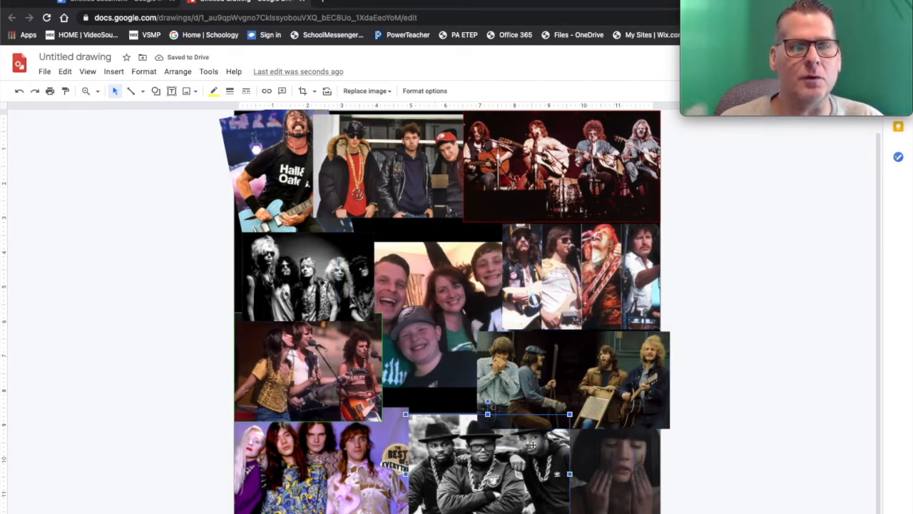
pyautogui.click(608, 476)
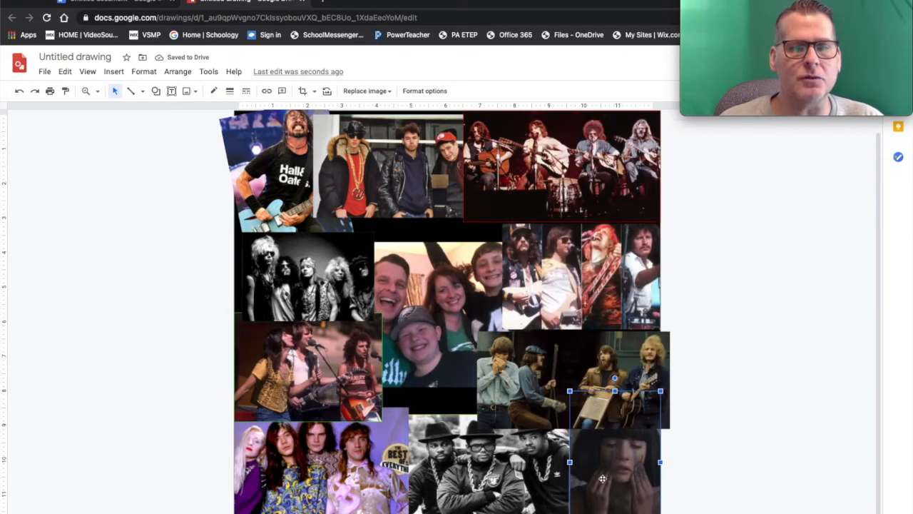
pyautogui.rightClick(534, 477)
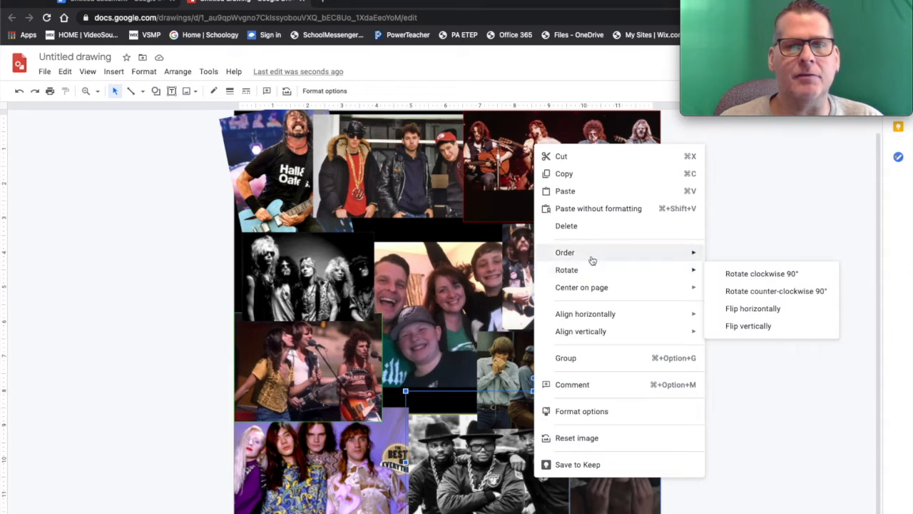
pyautogui.moveTo(687, 254)
pyautogui.click(721, 256)
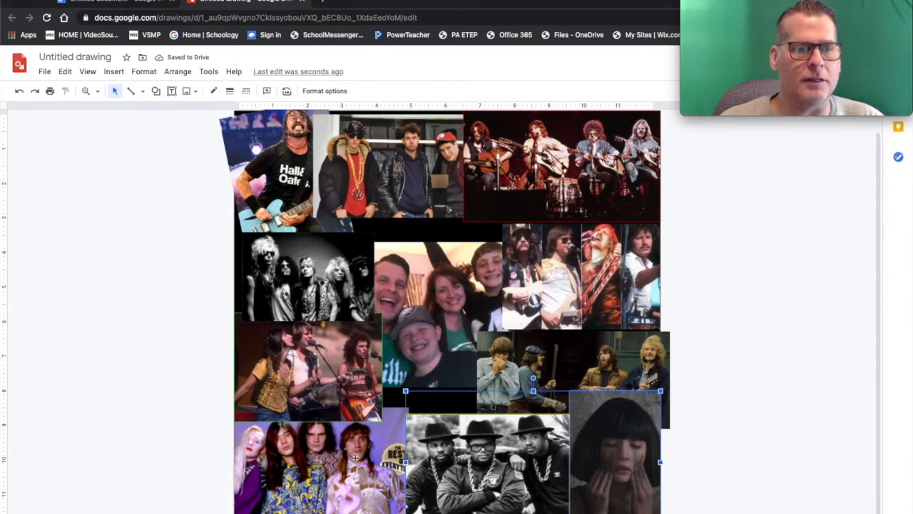
# Step: Bring the purple band photo in the collage's lower left corner to the front of the stacking order
pyautogui.click(341, 385)
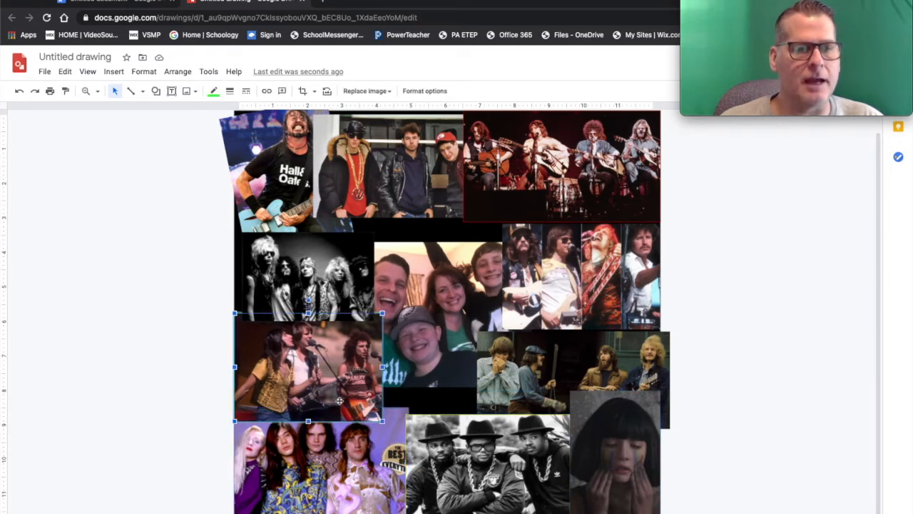
pyautogui.click(341, 448)
pyautogui.rightClick(376, 446)
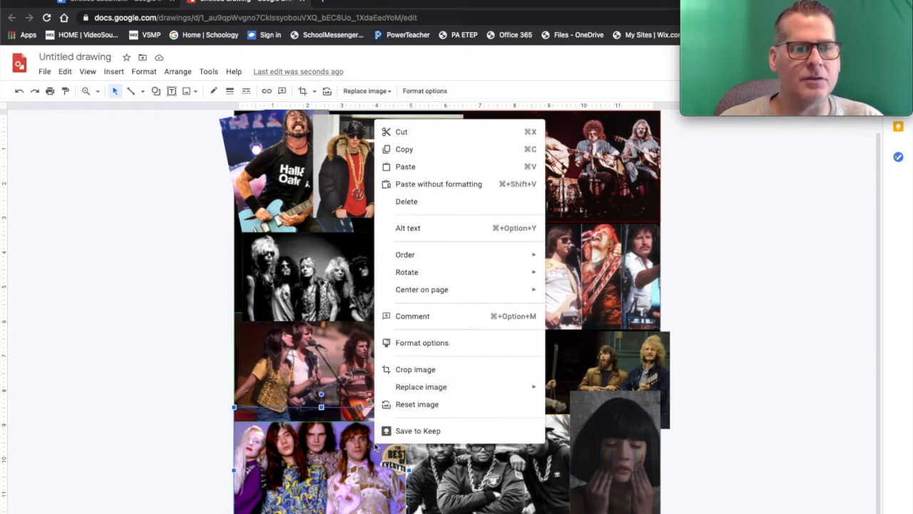
pyautogui.moveTo(483, 257)
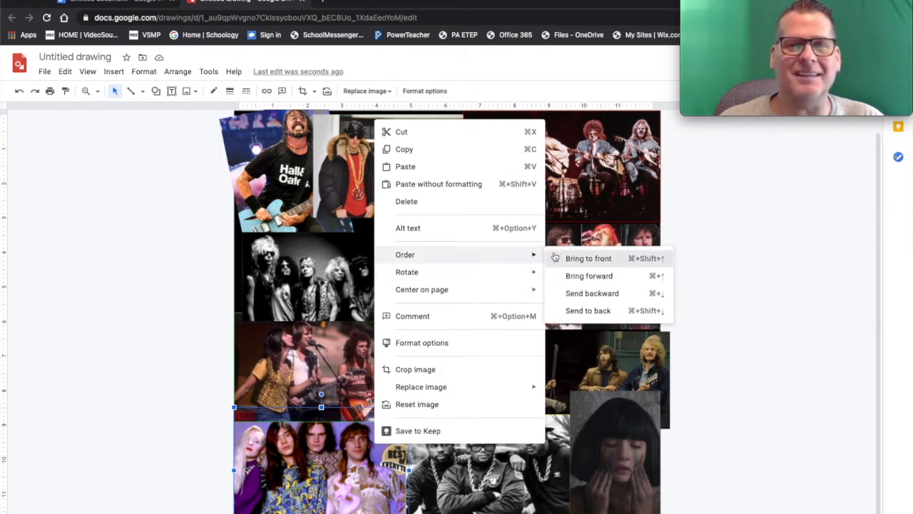
pyautogui.click(556, 258)
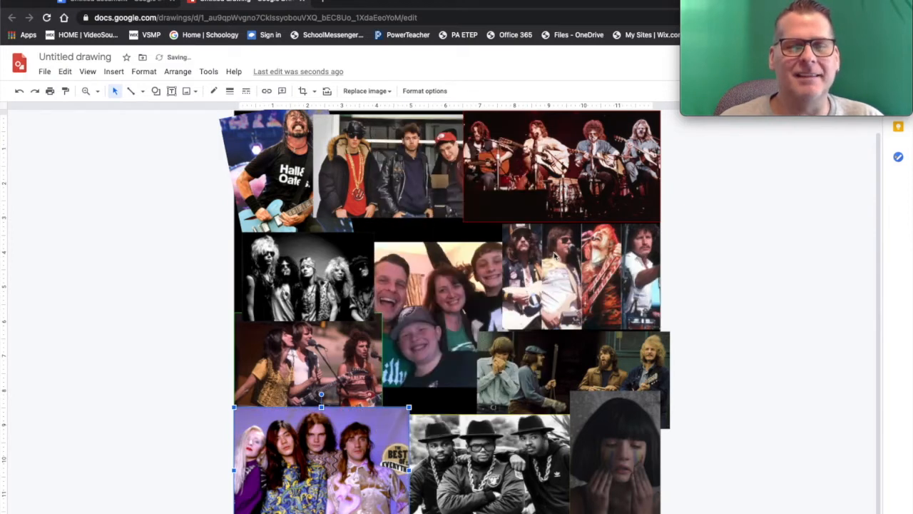
# Step: Stretch and shift the family photo so it fills the black gap between the top and bottom rows of band photos
pyautogui.click(449, 280)
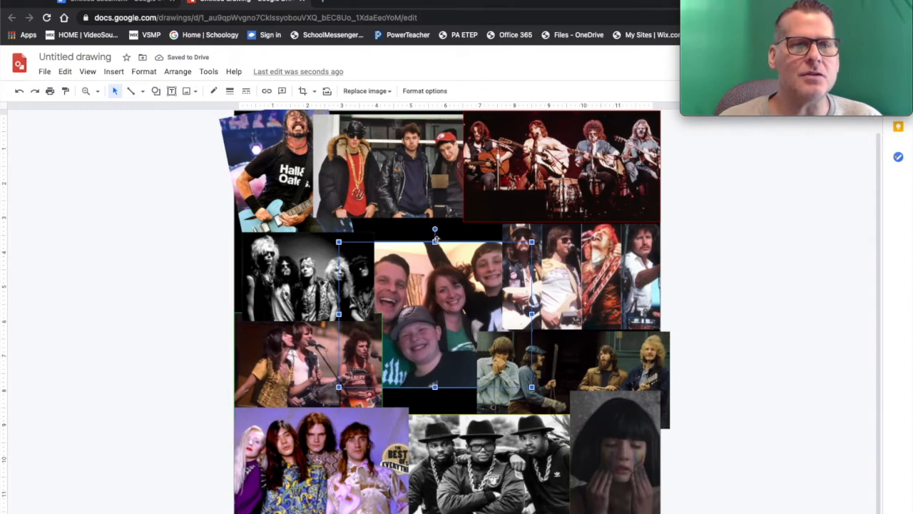
pyautogui.moveTo(437, 241); pyautogui.dragTo(437, 223)
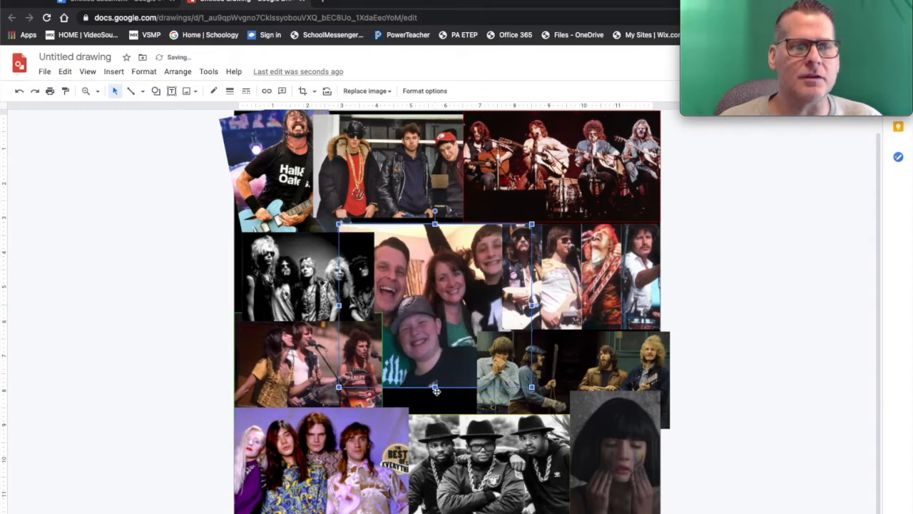
pyautogui.moveTo(435, 386)
pyautogui.mouseDown()
pyautogui.moveTo(435, 404)
pyautogui.moveTo(444, 388)
pyautogui.mouseUp()
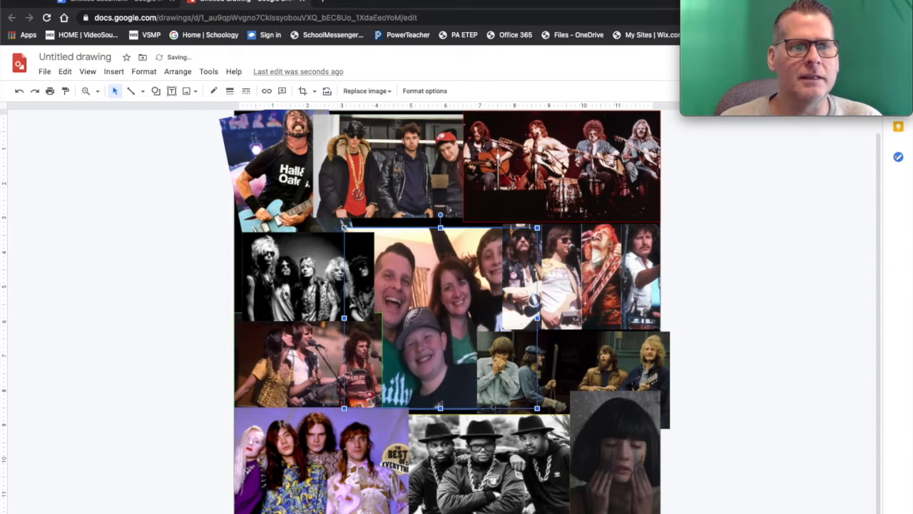
pyautogui.moveTo(344, 227); pyautogui.dragTo(337, 221)
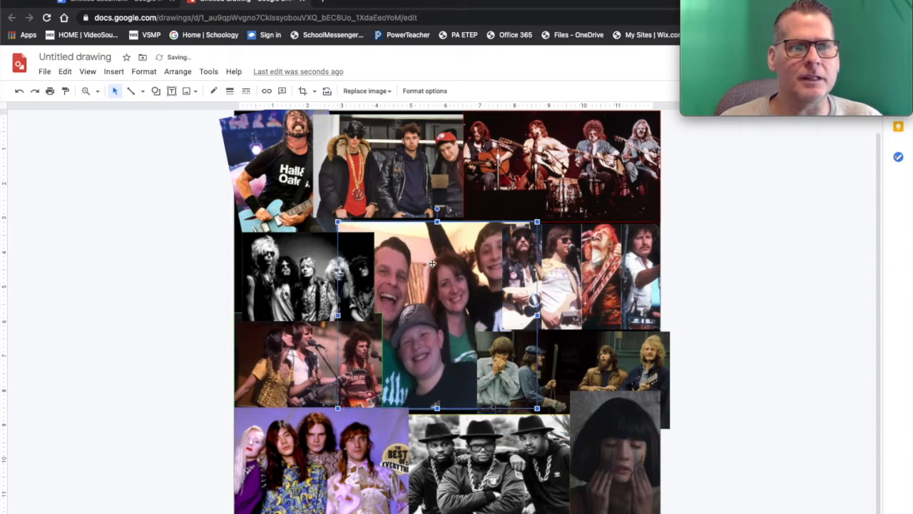
# Step: Shrink the four-panel band photo to uncover more of the family photo, and stretch its height to meet the photos above and below
pyautogui.click(638, 264)
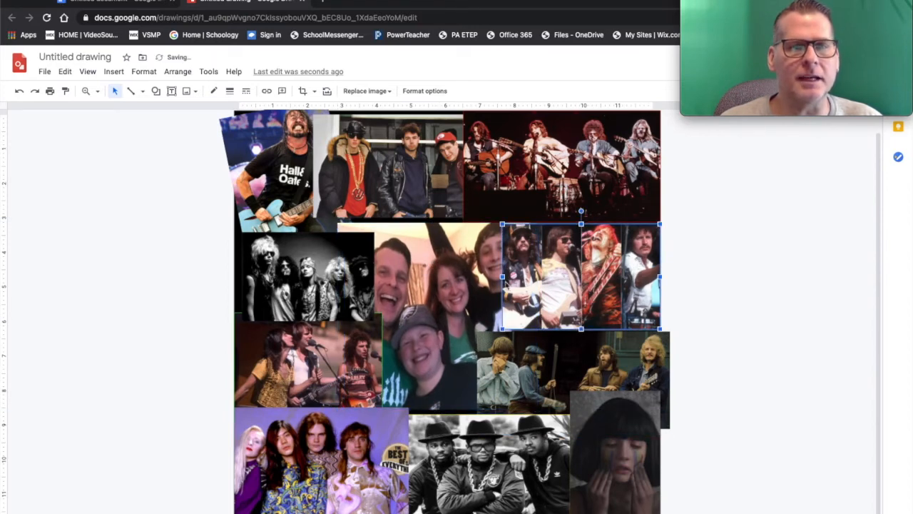
pyautogui.moveTo(502, 328); pyautogui.dragTo(539, 309)
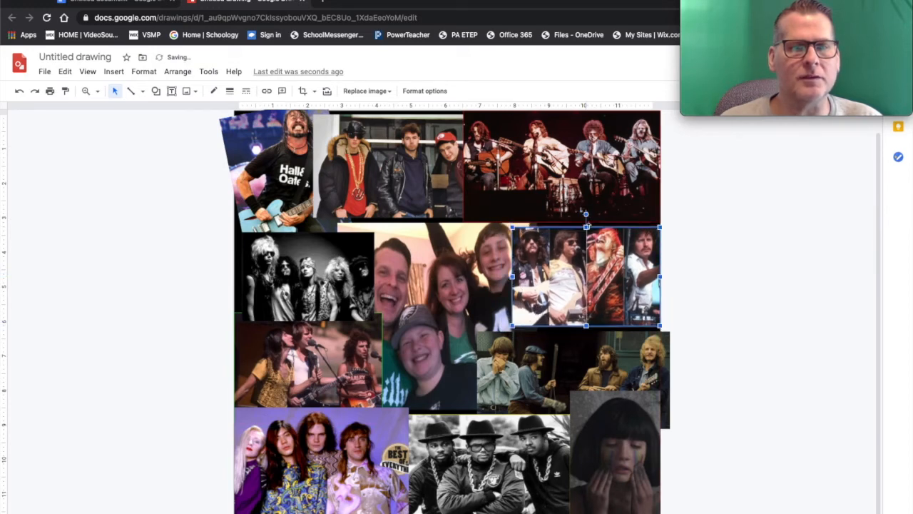
pyautogui.moveTo(586, 225); pyautogui.dragTo(586, 222)
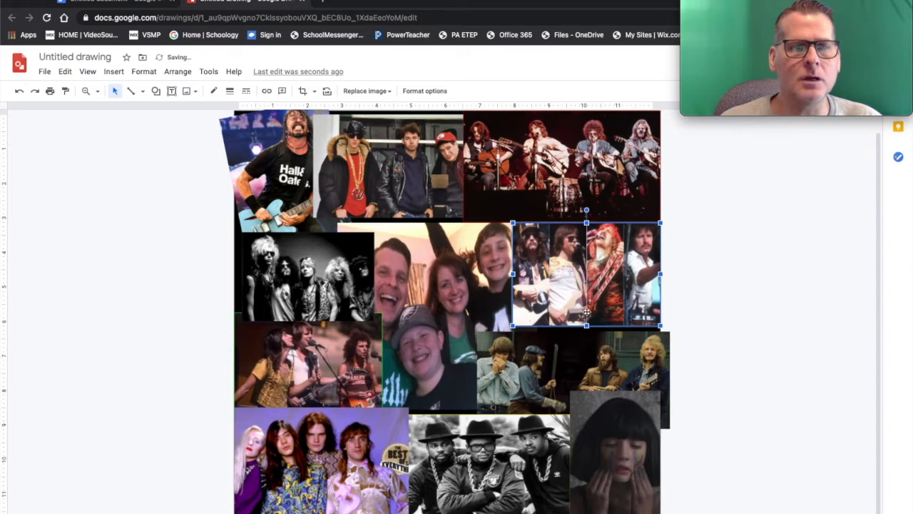
pyautogui.moveTo(587, 327); pyautogui.dragTo(586, 331)
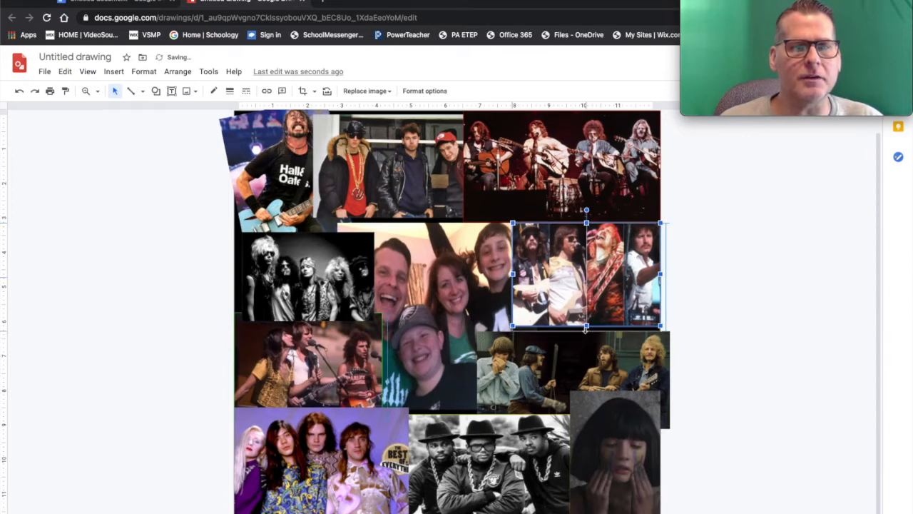
# Step: Move the black-and-white band photo to the page's left edge and scale down the green-bordered singers photo beneath it
pyautogui.click(356, 289)
pyautogui.moveTo(357, 292); pyautogui.dragTo(350, 295)
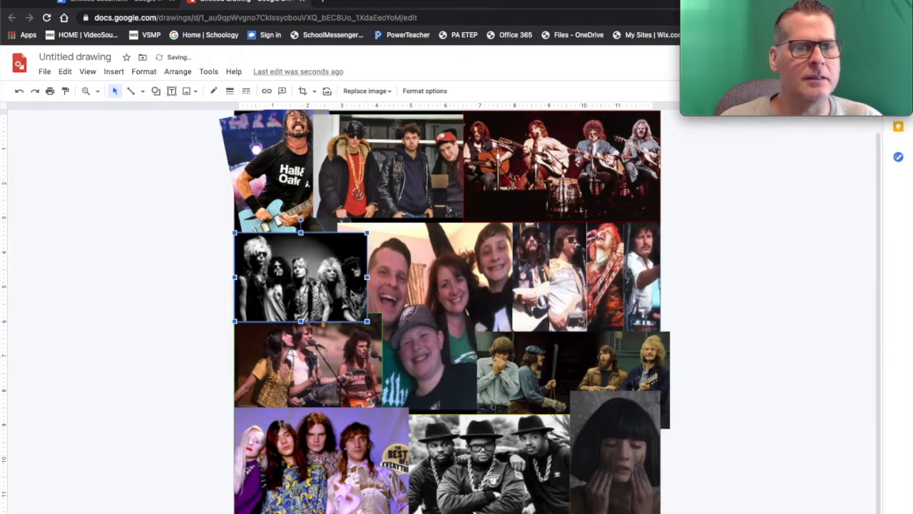
pyautogui.click(370, 356)
pyautogui.moveTo(383, 312); pyautogui.dragTo(374, 318)
pyautogui.click(342, 272)
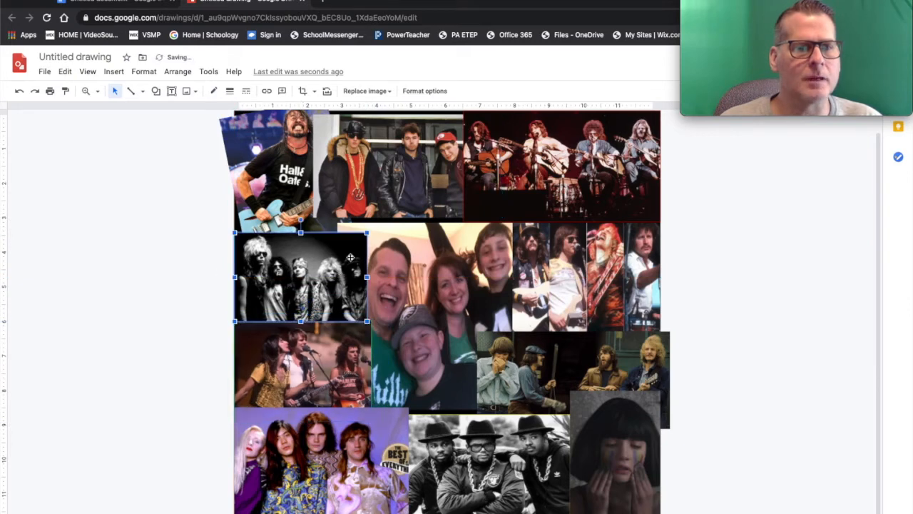
# Step: Scale down the black-and-white band photo at the page's left edge and nudge the family photo left beside it
pyautogui.moveTo(368, 233); pyautogui.dragTo(352, 242)
pyautogui.click(389, 243)
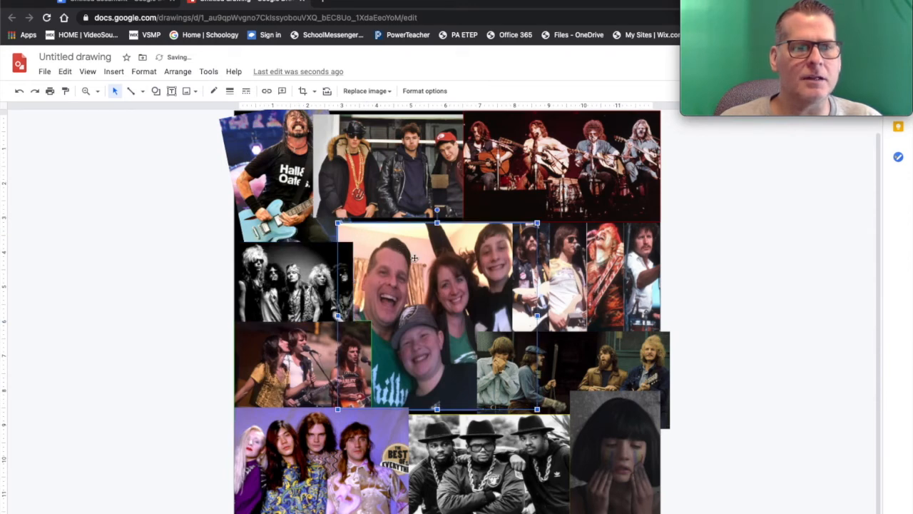
pyautogui.moveTo(440, 269); pyautogui.dragTo(437, 269)
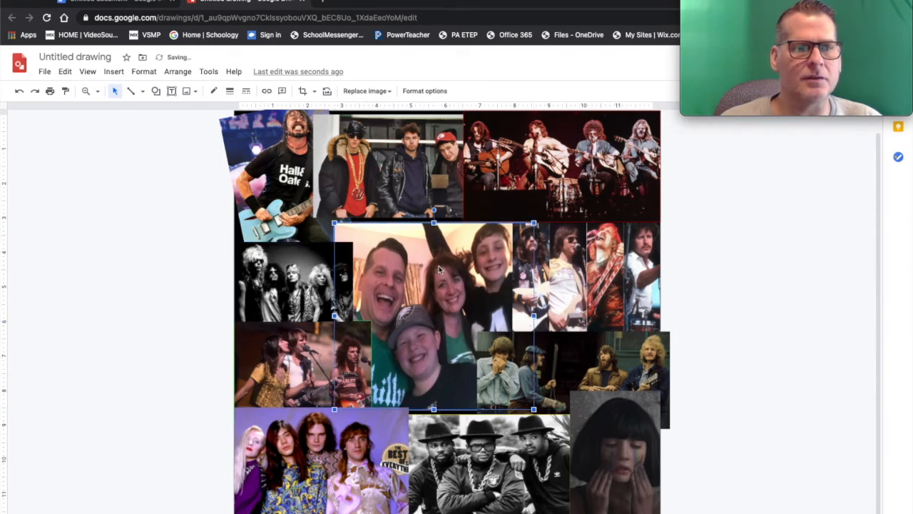
pyautogui.click(739, 301)
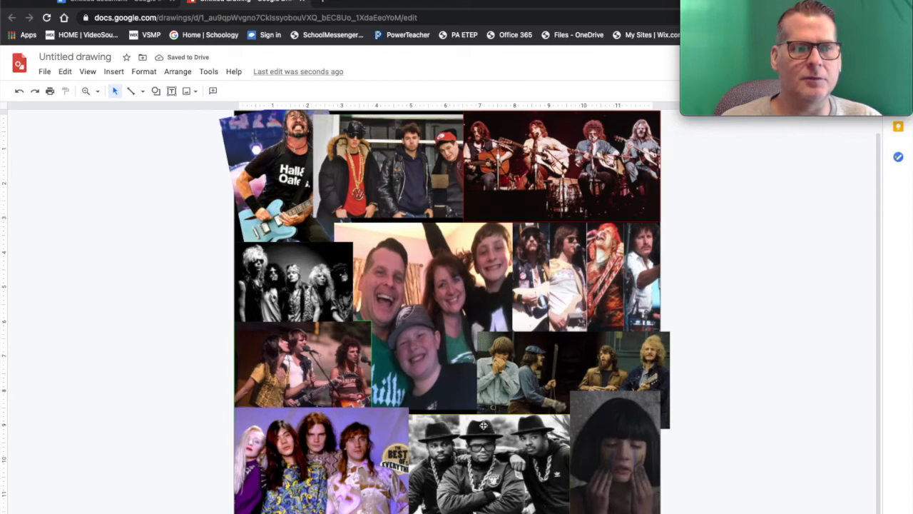
# Step: Move the photo of the trio in hats up and enlarge it slightly, and stretch the top-row trio photo down to the family photo
pyautogui.click(472, 430)
pyautogui.moveTo(473, 429); pyautogui.dragTo(473, 426)
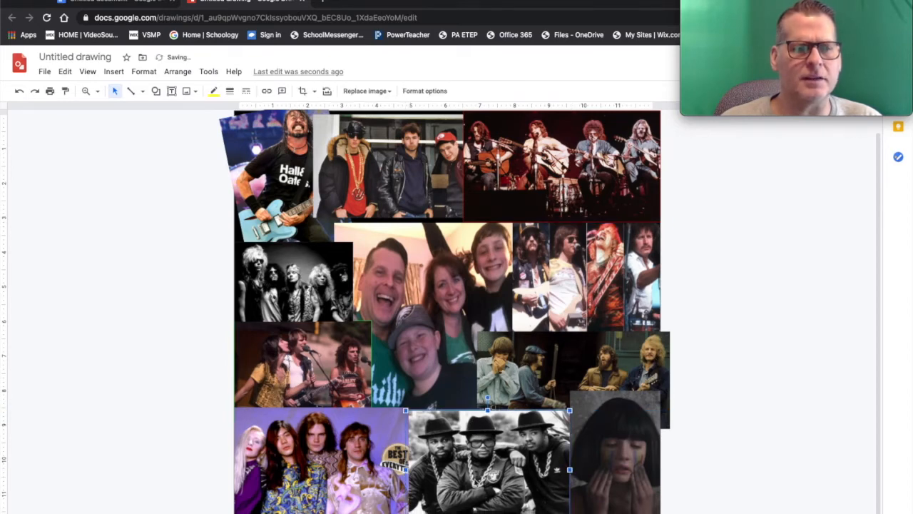
pyautogui.moveTo(569, 508); pyautogui.dragTo(570, 513)
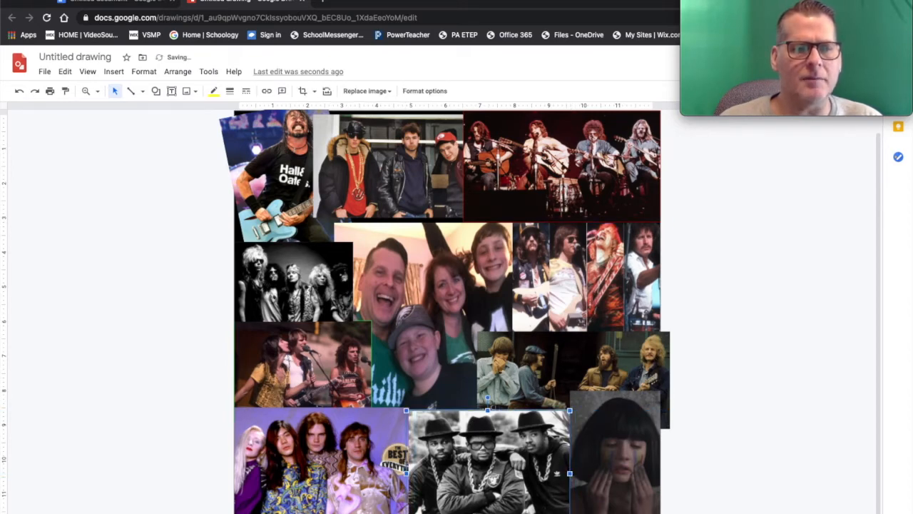
pyautogui.click(411, 207)
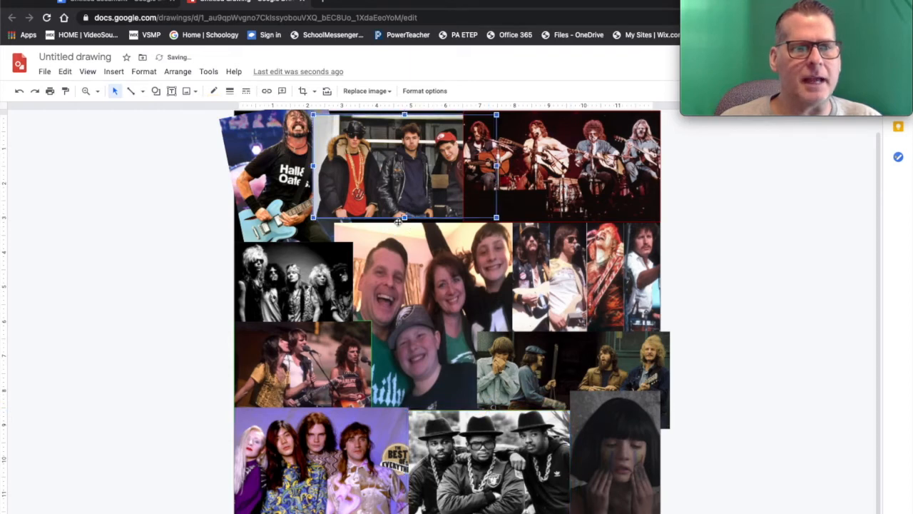
pyautogui.moveTo(404, 219); pyautogui.dragTo(404, 223)
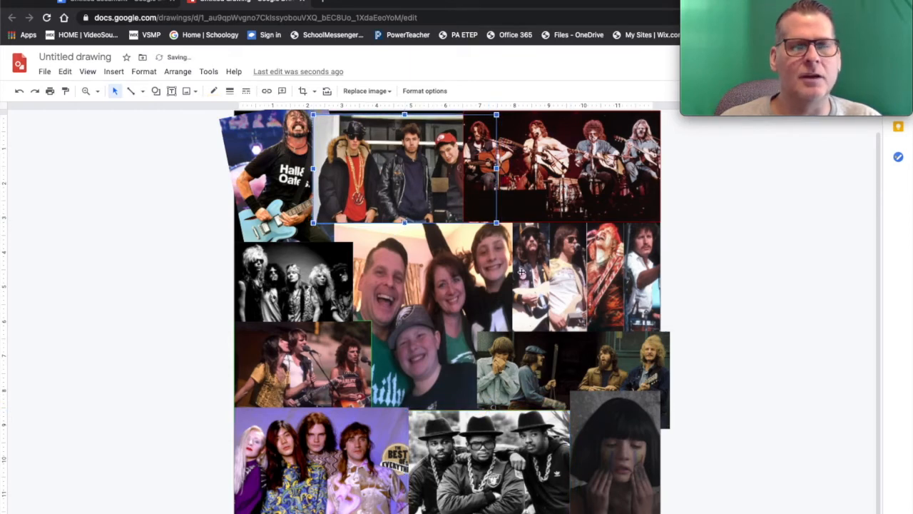
# Step: Give the black-and-white band photo at the left edge a red 3px border
pyautogui.click(325, 269)
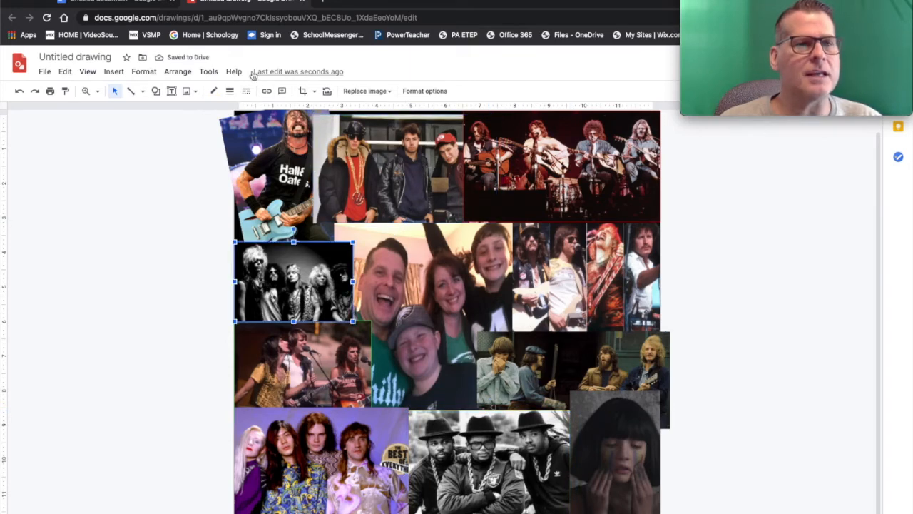
pyautogui.click(214, 91)
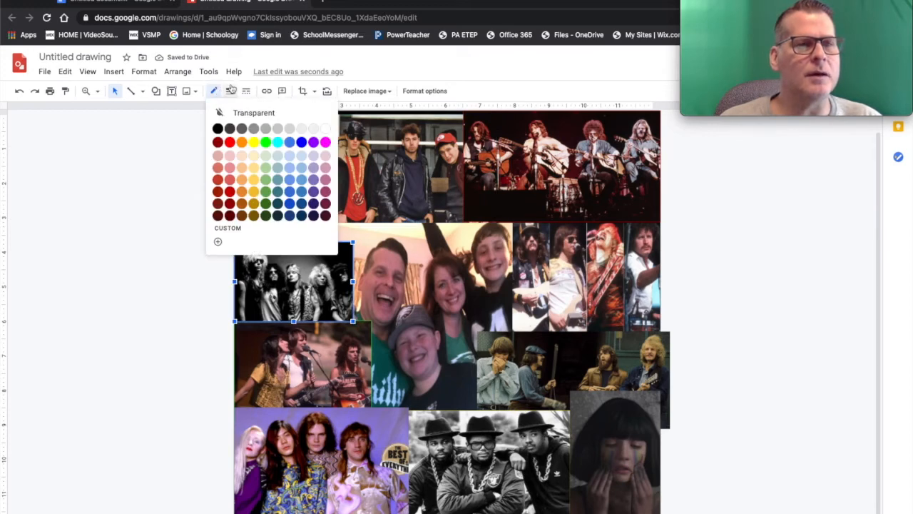
pyautogui.click(229, 91)
pyautogui.click(214, 91)
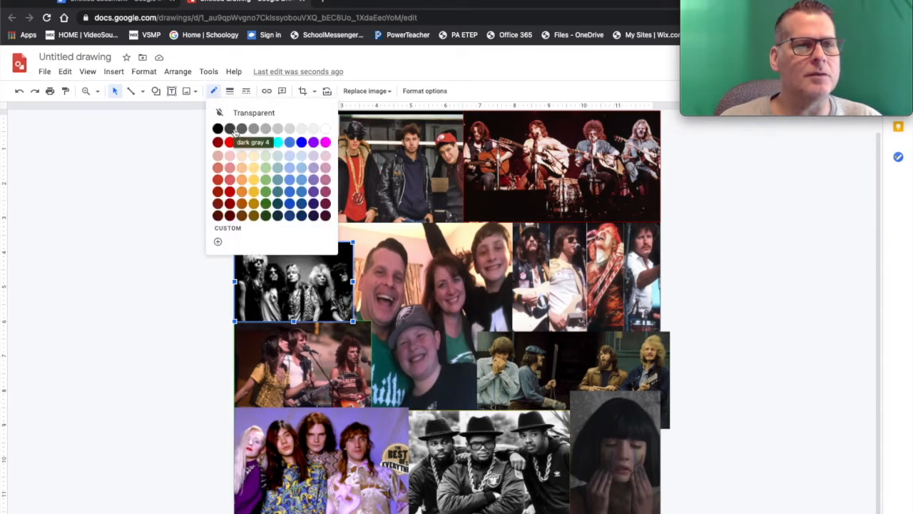
pyautogui.click(229, 142)
pyautogui.click(229, 91)
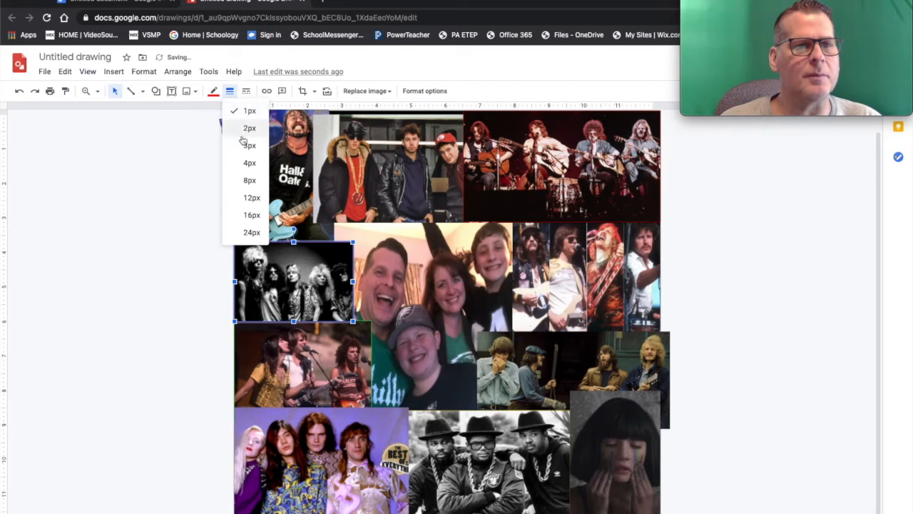
pyautogui.click(248, 145)
# Step: Add a cyan 8px dotted border to the trio photo in the middle of the top row
pyautogui.click(446, 162)
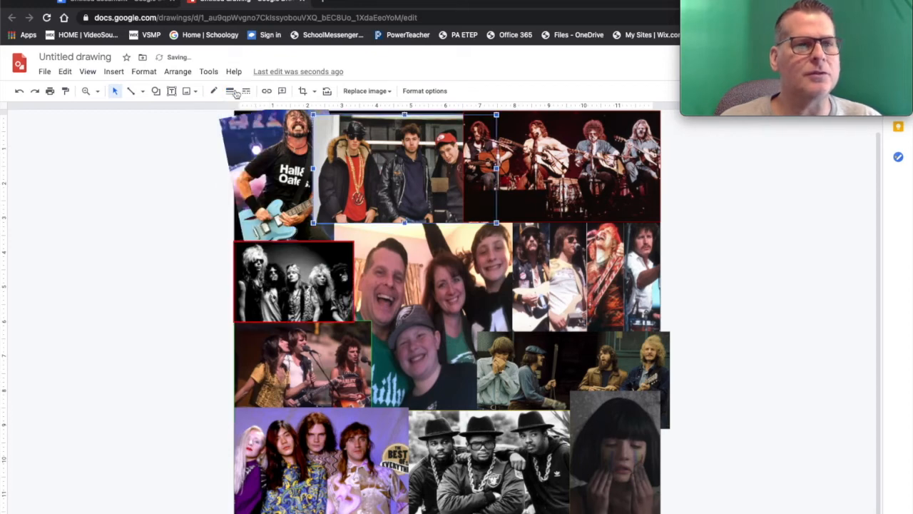
pyautogui.click(213, 90)
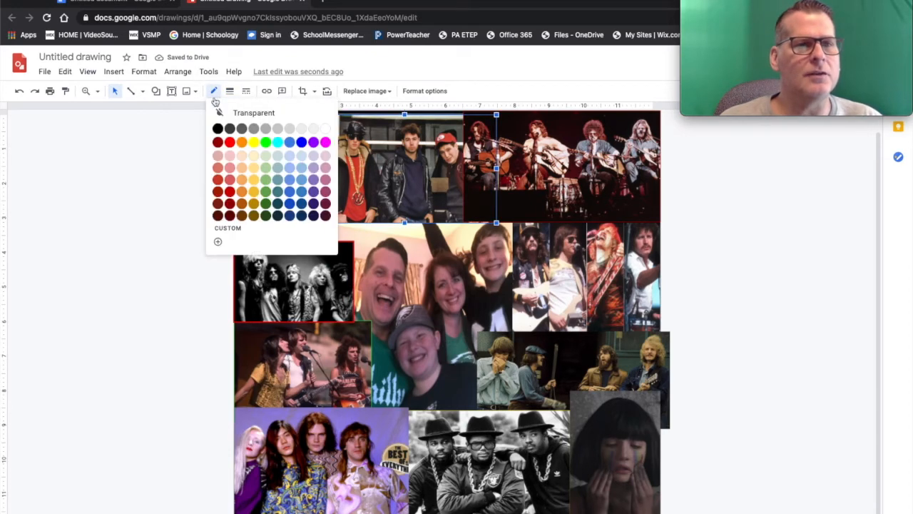
pyautogui.click(278, 142)
pyautogui.click(229, 91)
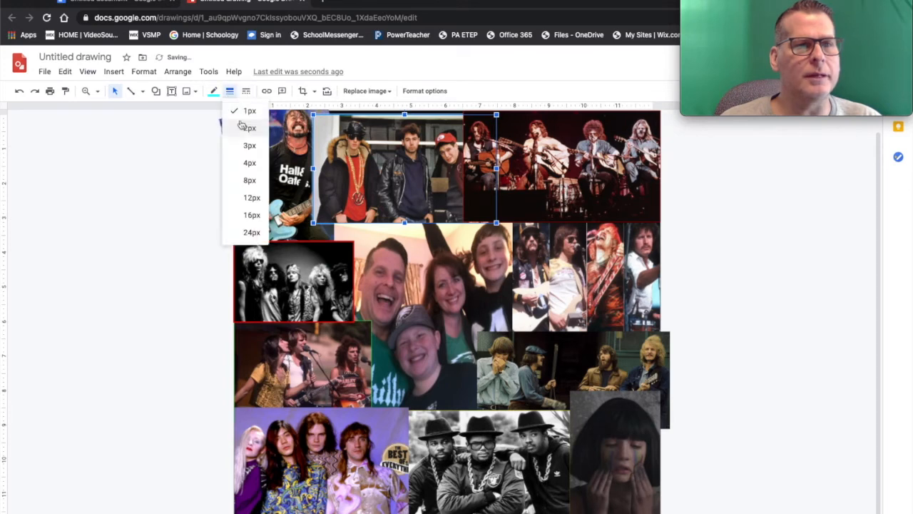
pyautogui.click(249, 180)
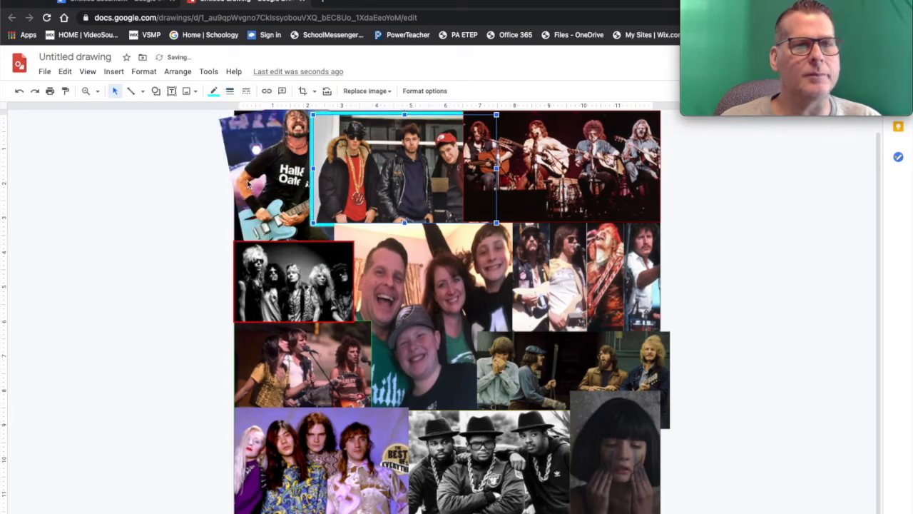
pyautogui.click(246, 94)
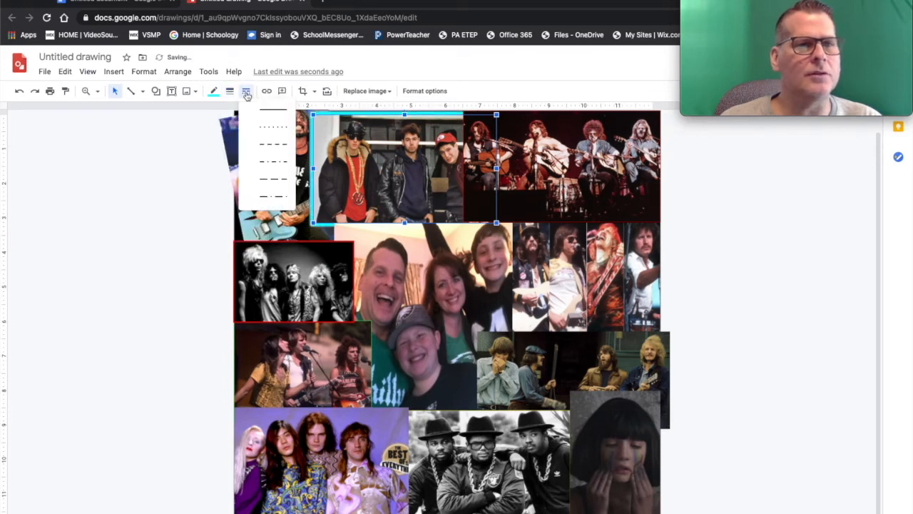
pyautogui.click(259, 127)
pyautogui.click(719, 209)
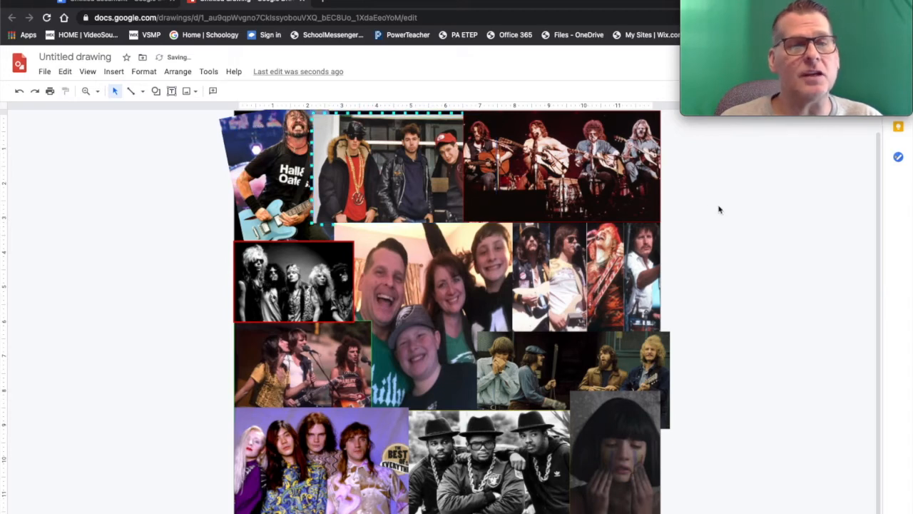
# Step: Give the central family photo a magenta 16px border with the long dash-dot style
pyautogui.click(460, 287)
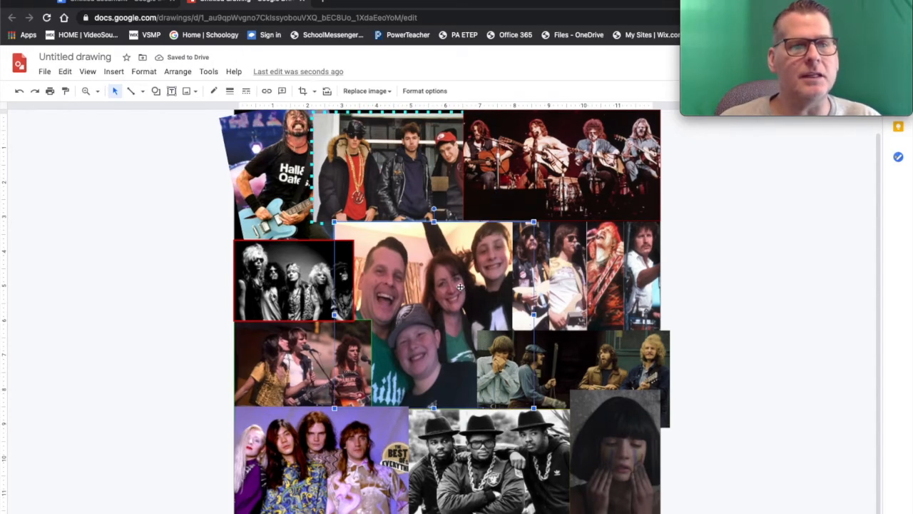
pyautogui.click(214, 91)
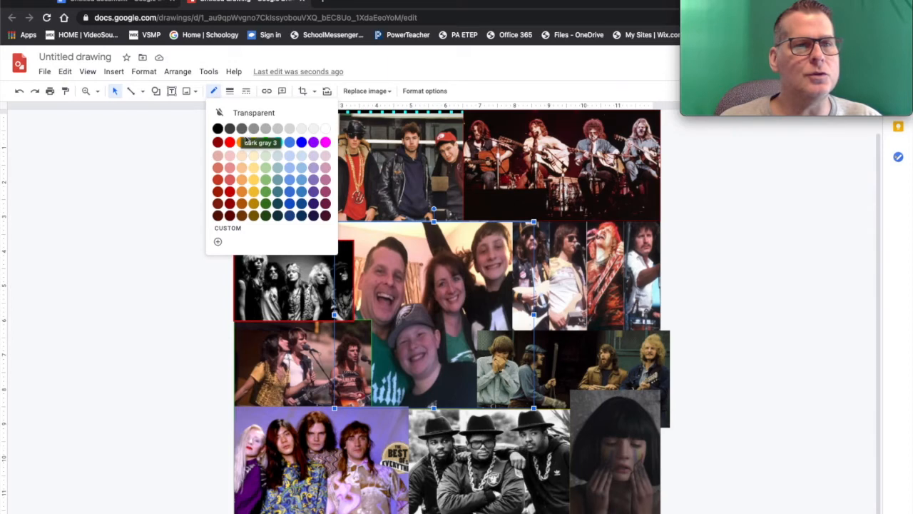
pyautogui.click(325, 142)
pyautogui.click(246, 91)
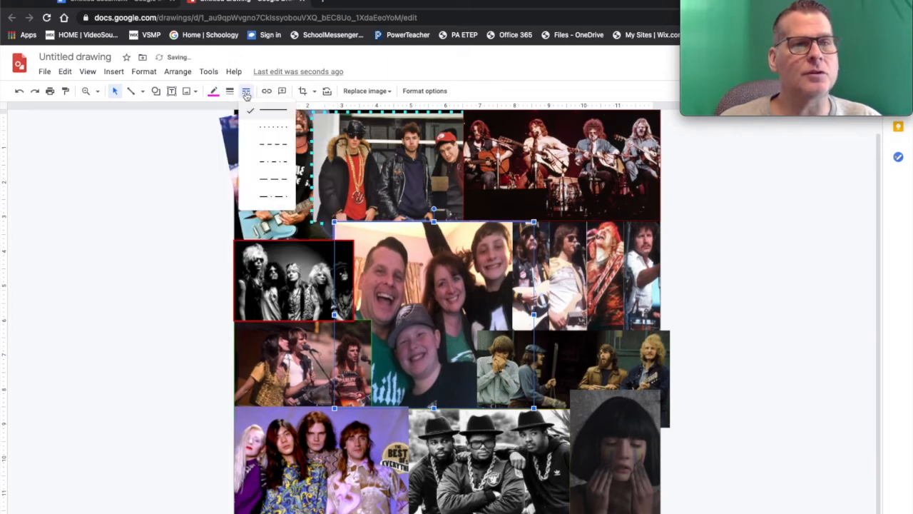
pyautogui.click(265, 196)
pyautogui.click(229, 92)
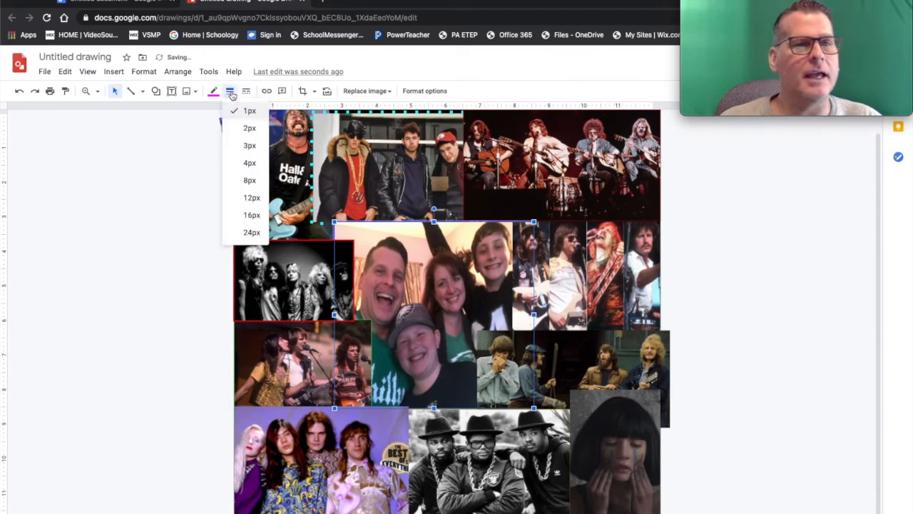
pyautogui.click(252, 214)
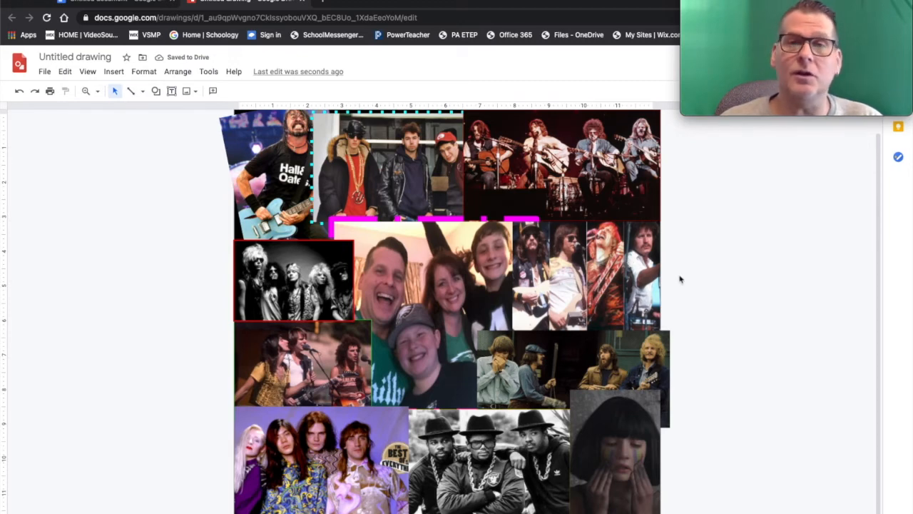
# Step: Add a text box across the collage's bottom row containing the creator's full name followed by "- My Crazy Life"
pyautogui.scroll(-1, 729, 271)
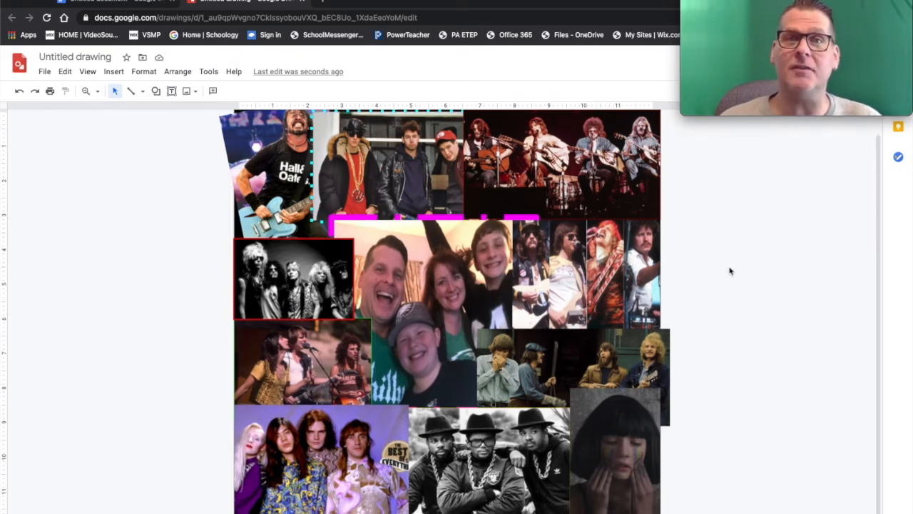
pyautogui.click(171, 90)
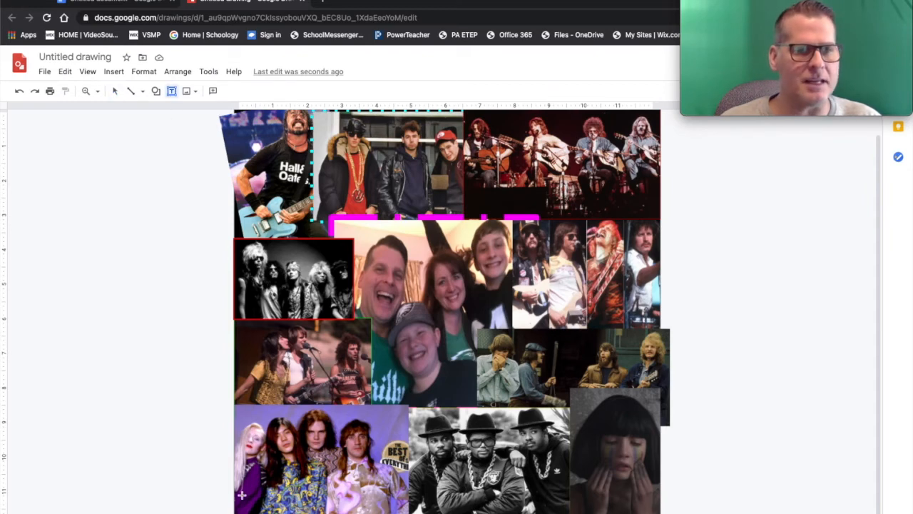
pyautogui.moveTo(239, 497); pyautogui.dragTo(554, 513)
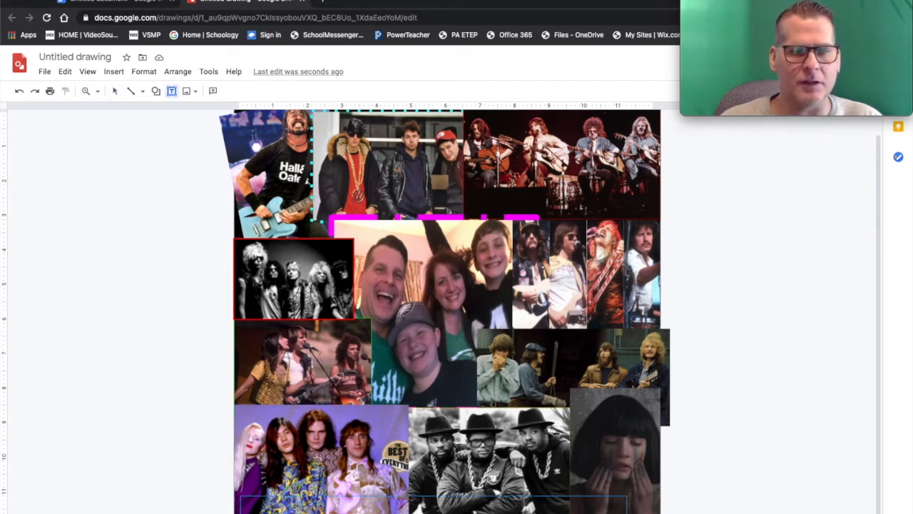
pyautogui.moveTo(652, 512); pyautogui.dragTo(654, 512)
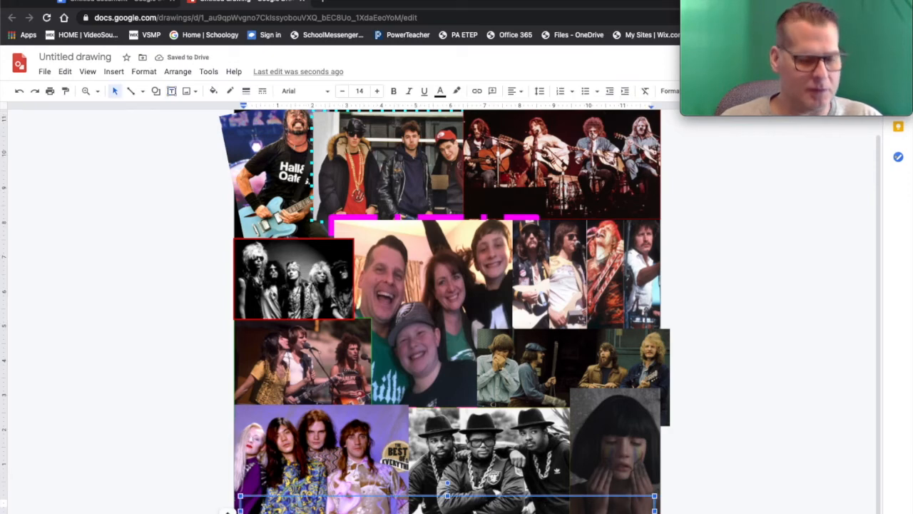
pyautogui.write('McCarthy - My Crazy Life')
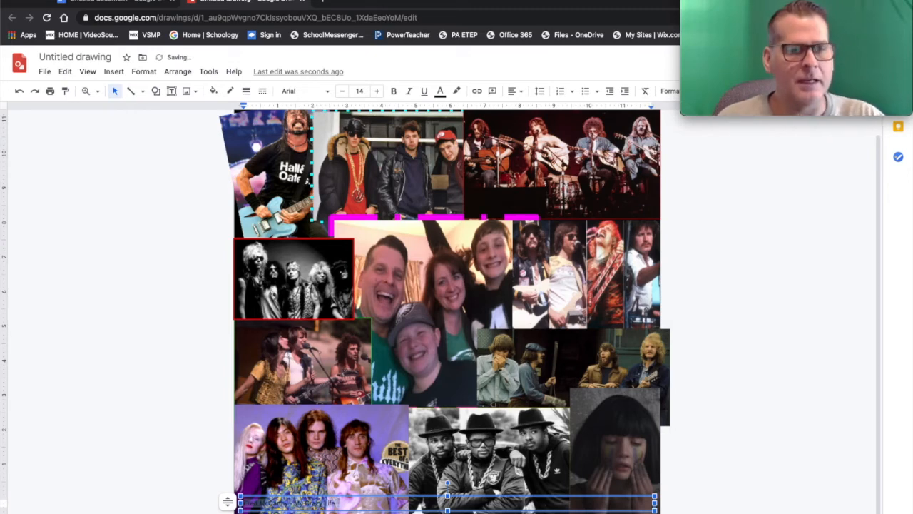
# Step: Increase the caption's font size to 40 and center the text in its box
pyautogui.click(379, 91)
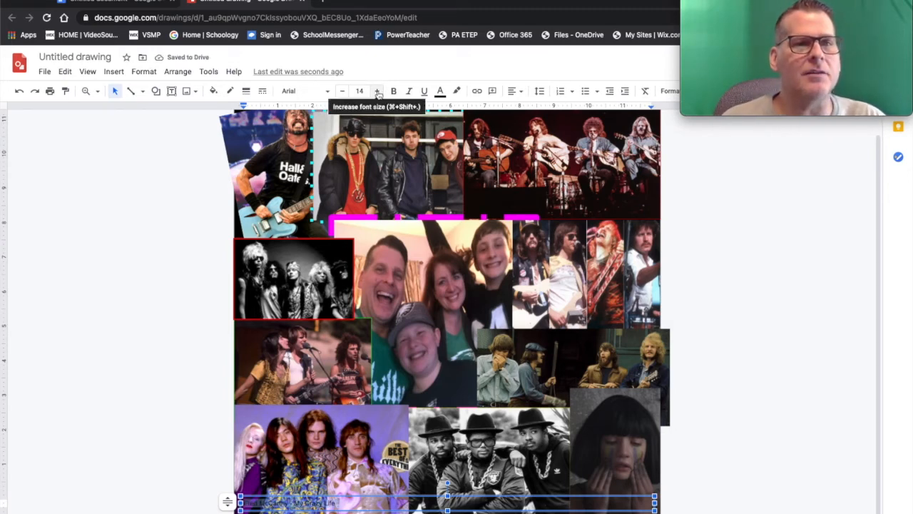
pyautogui.click(379, 91)
pyautogui.click(379, 91)
pyautogui.click(379, 91)
pyautogui.click(379, 92)
pyautogui.click(379, 91)
pyautogui.click(379, 91)
pyautogui.click(379, 91)
pyautogui.click(379, 91)
pyautogui.click(378, 91)
pyautogui.click(379, 92)
pyautogui.click(379, 92)
pyautogui.click(378, 92)
pyautogui.click(379, 91)
pyautogui.click(379, 91)
pyautogui.click(379, 91)
pyautogui.click(379, 92)
pyautogui.click(379, 92)
pyautogui.click(379, 91)
pyautogui.click(378, 91)
pyautogui.click(379, 92)
pyautogui.click(379, 92)
pyautogui.click(379, 92)
pyautogui.click(379, 91)
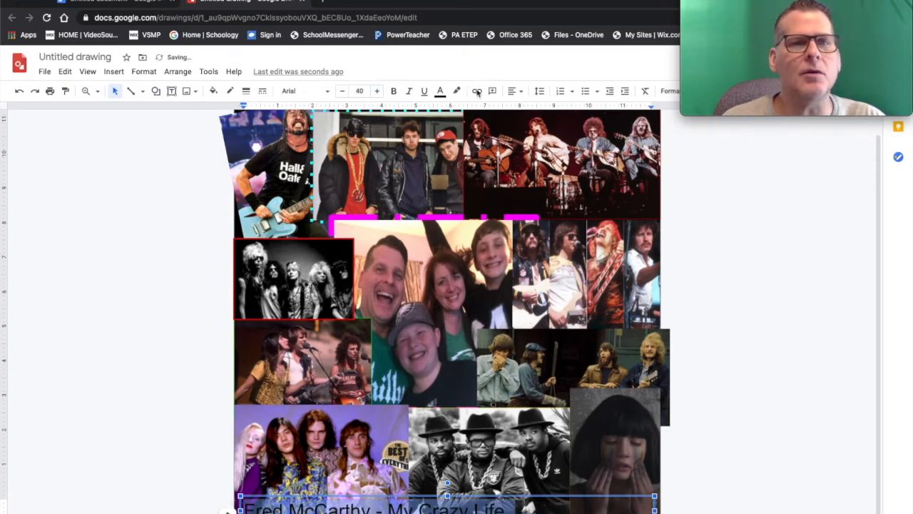
pyautogui.click(513, 91)
pyautogui.click(529, 108)
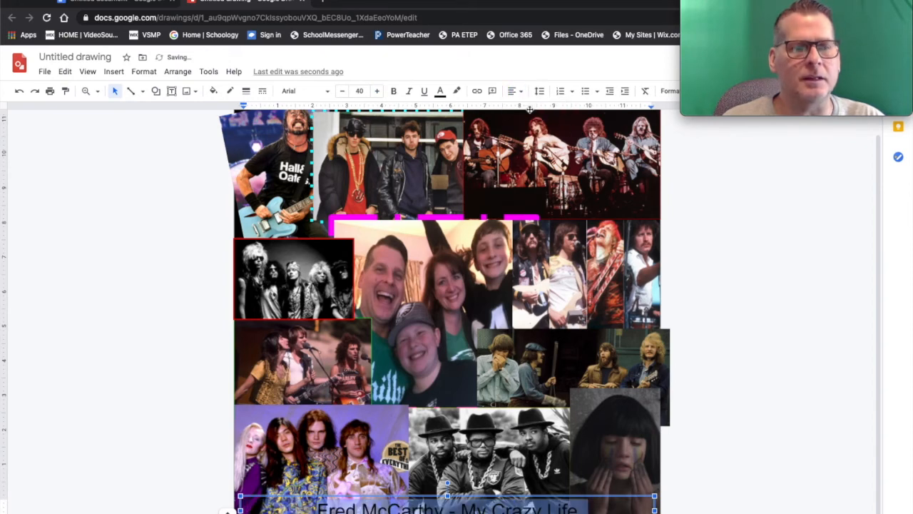
# Step: Format the caption as white, bold text in the Amatic SC font
pyautogui.click(441, 92)
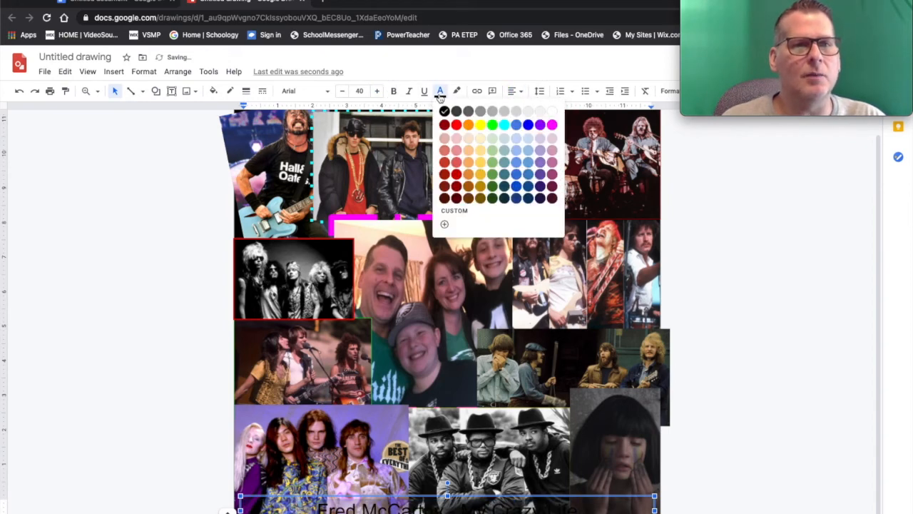
pyautogui.click(553, 112)
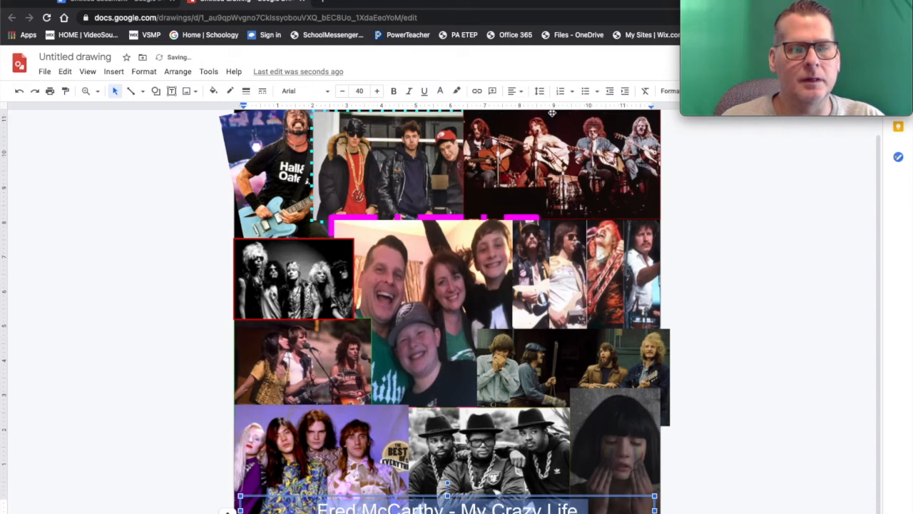
pyautogui.click(393, 90)
pyautogui.click(325, 91)
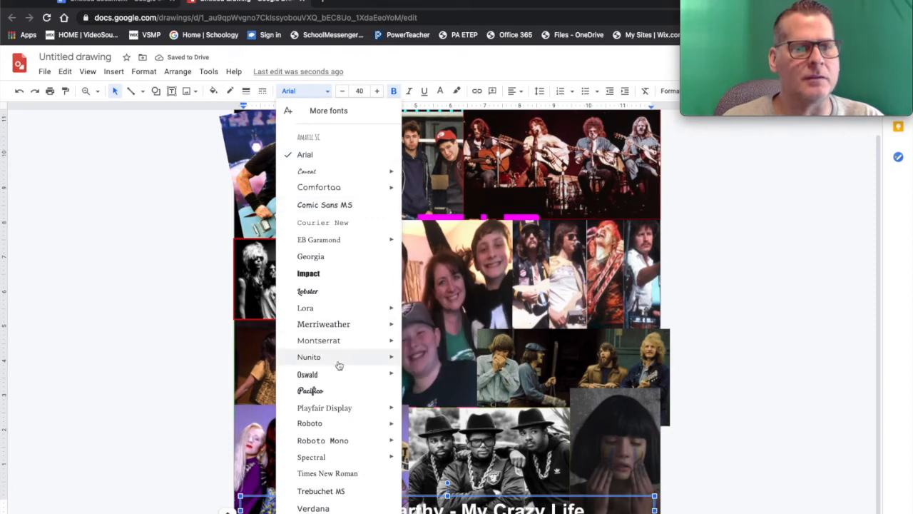
pyautogui.moveTo(342, 174)
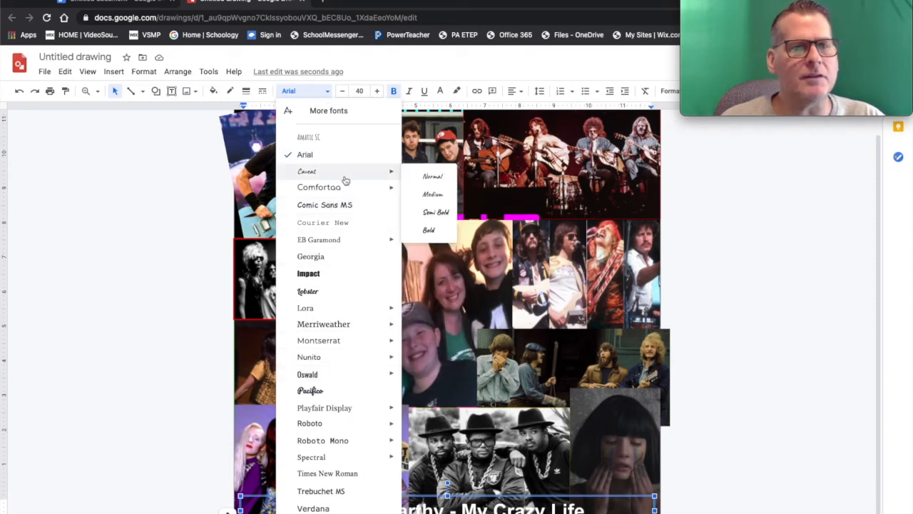
pyautogui.click(309, 137)
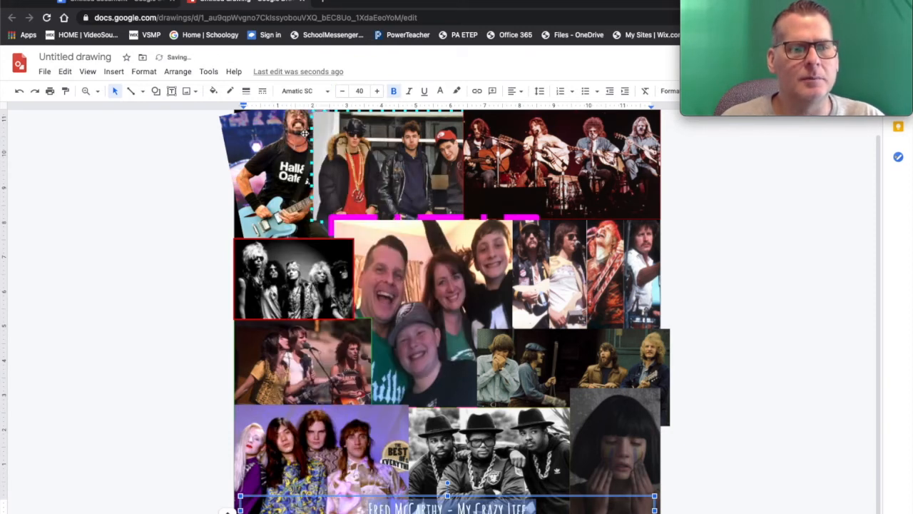
# Step: Enlarge the caption text until it spans well over half of the page width
pyautogui.click(377, 91)
pyautogui.click(377, 91)
pyautogui.click(377, 91)
pyautogui.click(377, 90)
pyautogui.click(378, 91)
pyautogui.click(378, 90)
pyautogui.click(378, 90)
pyautogui.click(378, 91)
pyautogui.click(377, 91)
pyautogui.click(377, 91)
pyautogui.click(377, 91)
pyautogui.click(377, 90)
pyautogui.click(377, 90)
pyautogui.click(378, 90)
pyautogui.click(377, 91)
pyautogui.click(377, 91)
pyautogui.click(378, 91)
pyautogui.click(377, 90)
pyautogui.click(377, 90)
pyautogui.click(377, 90)
pyautogui.click(202, 309)
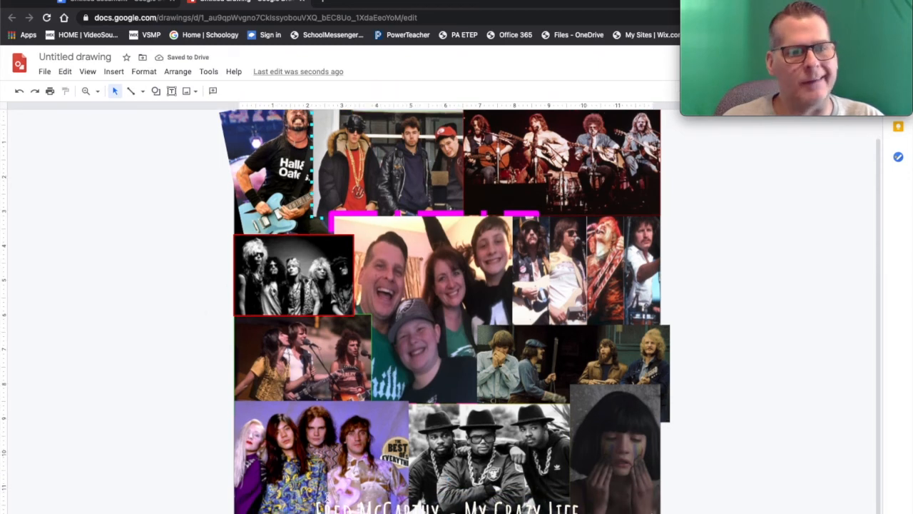
# Step: Draw a rectangle over the caption at the collage's bottom edge and send it backward behind the text
pyautogui.click(156, 91)
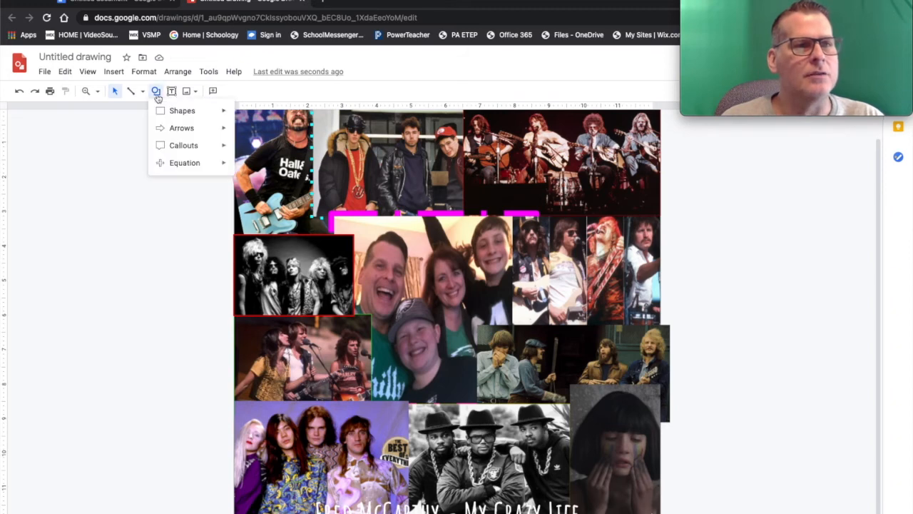
pyautogui.moveTo(159, 108)
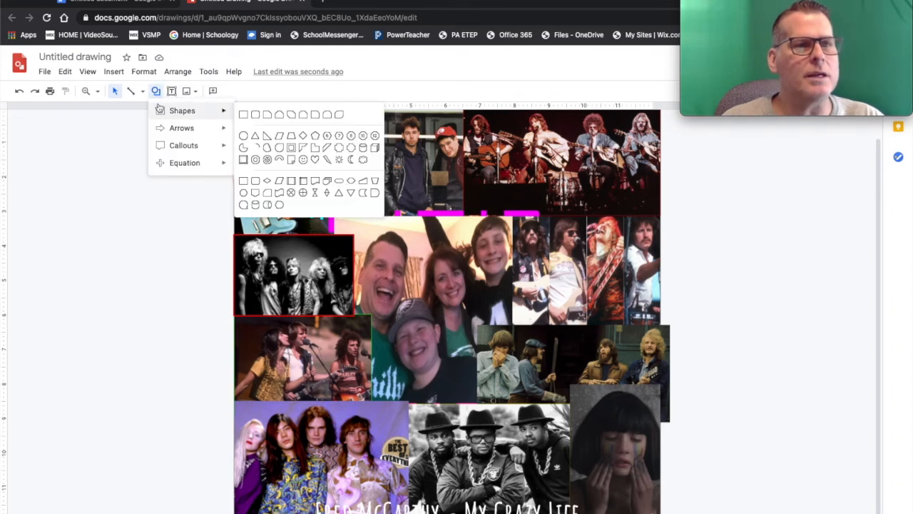
pyautogui.click(242, 114)
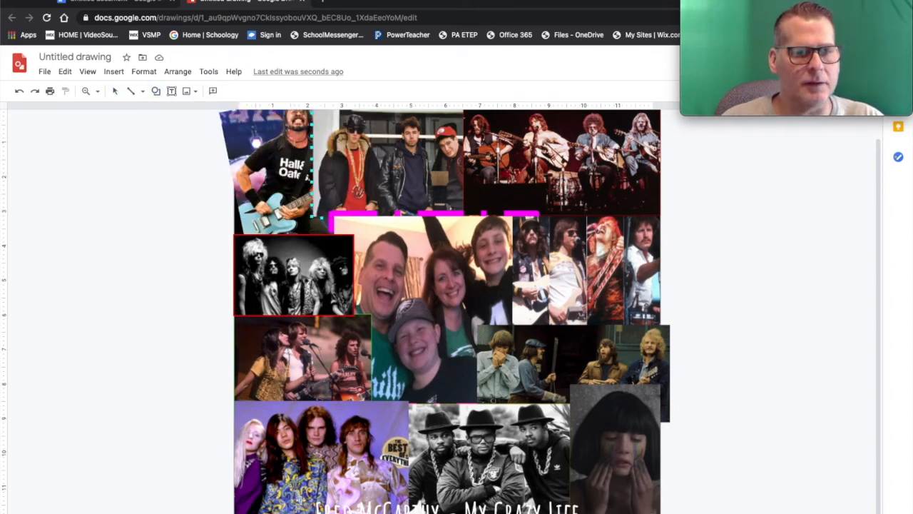
pyautogui.moveTo(300, 495)
pyautogui.mouseDown()
pyautogui.moveTo(617, 513)
pyautogui.moveTo(594, 513)
pyautogui.mouseUp()
pyautogui.rightClick(584, 511)
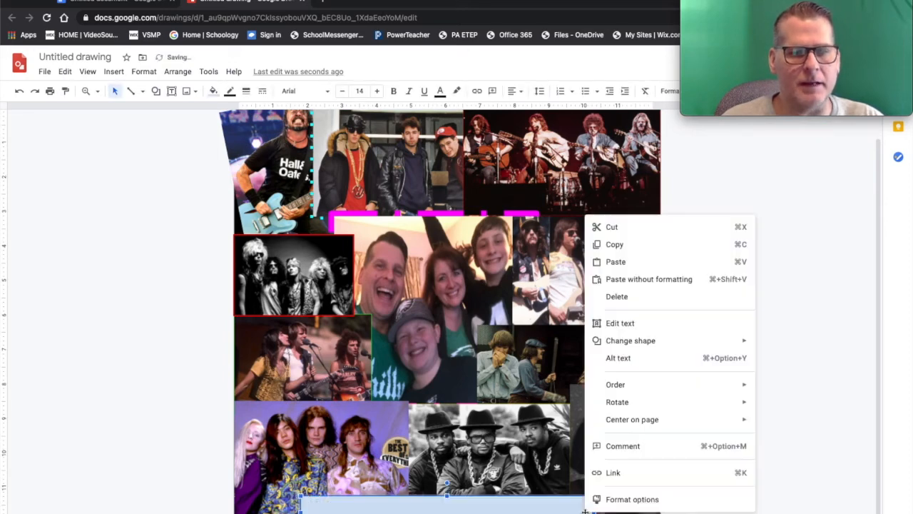
pyautogui.moveTo(626, 383)
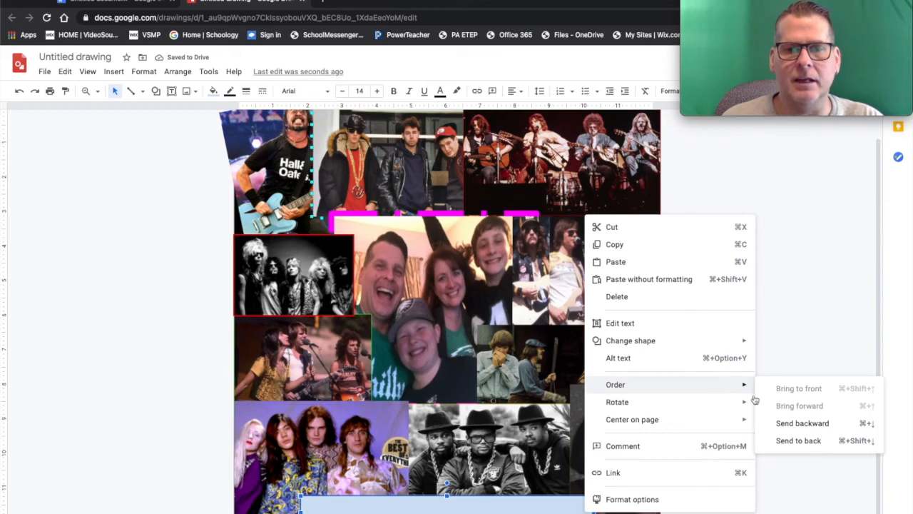
pyautogui.click(790, 423)
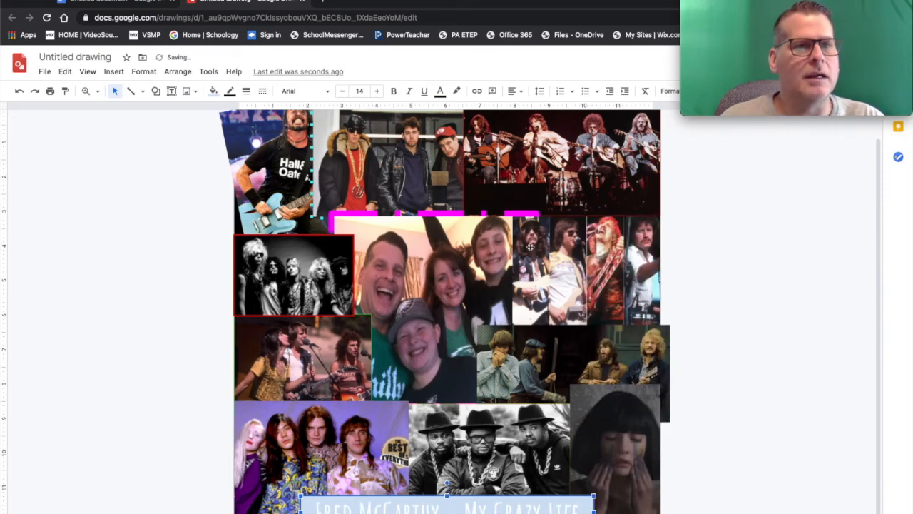
# Step: Fill the rectangle behind the caption with solid magenta
pyautogui.click(213, 91)
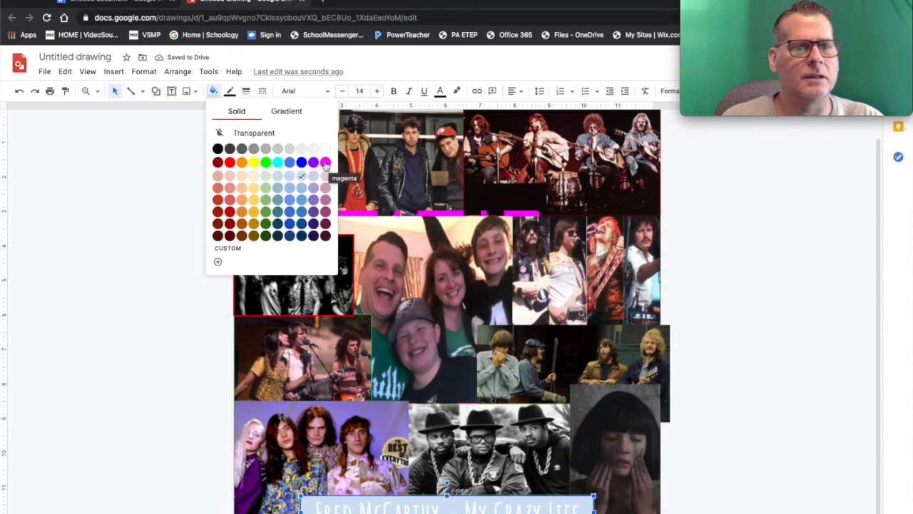
pyautogui.click(325, 164)
pyautogui.click(149, 288)
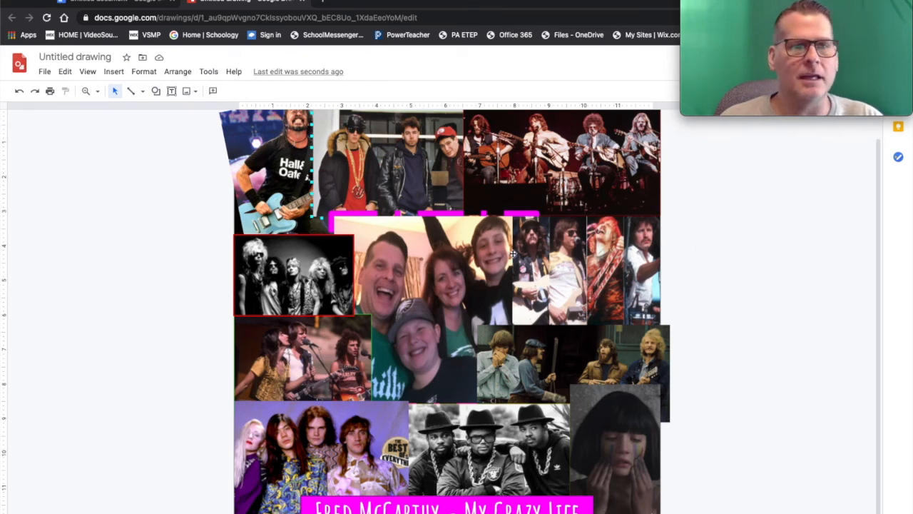
# Step: Tilt the four-panel band photo beside the family photo slightly clockwise and the purple-background band photo slightly counterclockwise
pyautogui.click(557, 260)
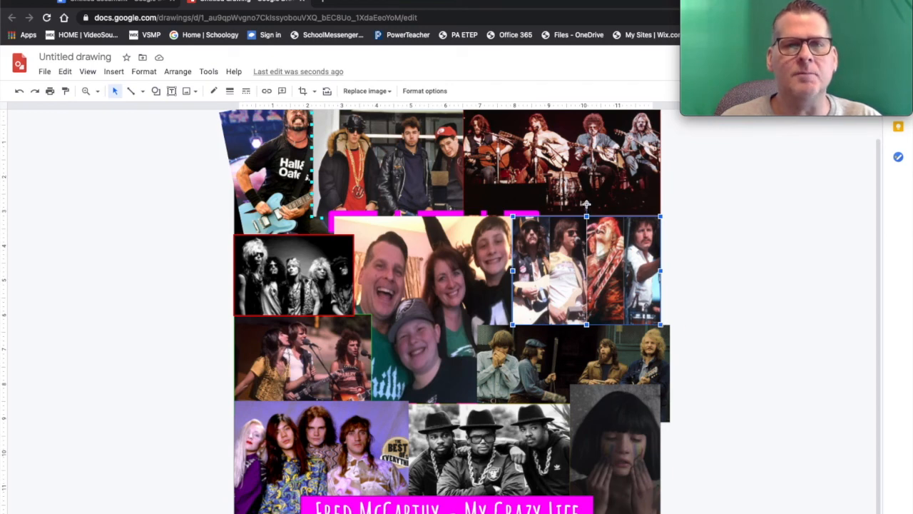
pyautogui.moveTo(587, 204); pyautogui.dragTo(595, 204)
pyautogui.click(580, 173)
pyautogui.click(325, 410)
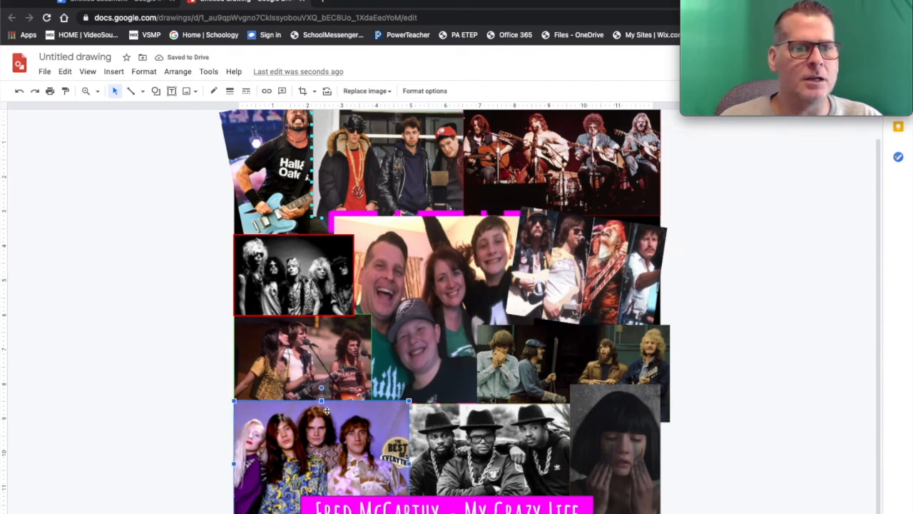
pyautogui.moveTo(321, 387); pyautogui.dragTo(313, 388)
# Step: Tilt the green-bordered band photo above the purple-background photo slightly clockwise
pyautogui.click(319, 366)
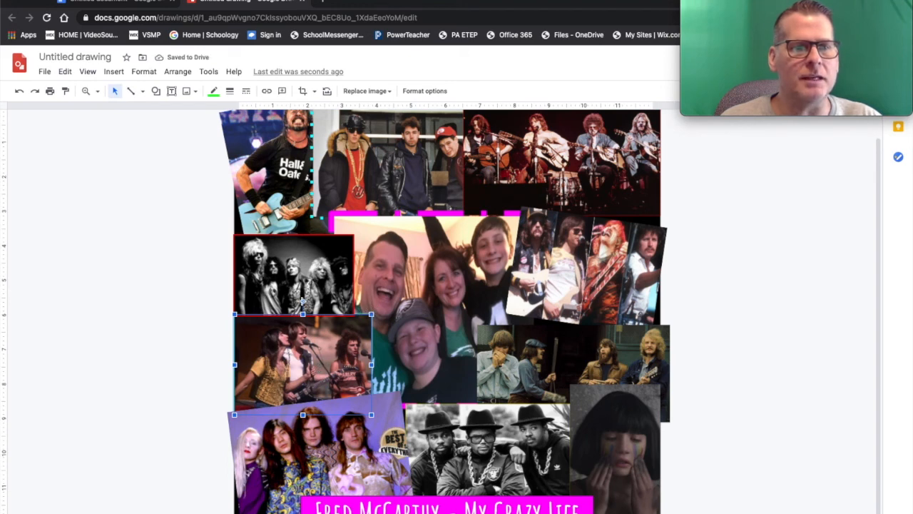
pyautogui.moveTo(303, 299); pyautogui.dragTo(307, 299)
pyautogui.click(292, 320)
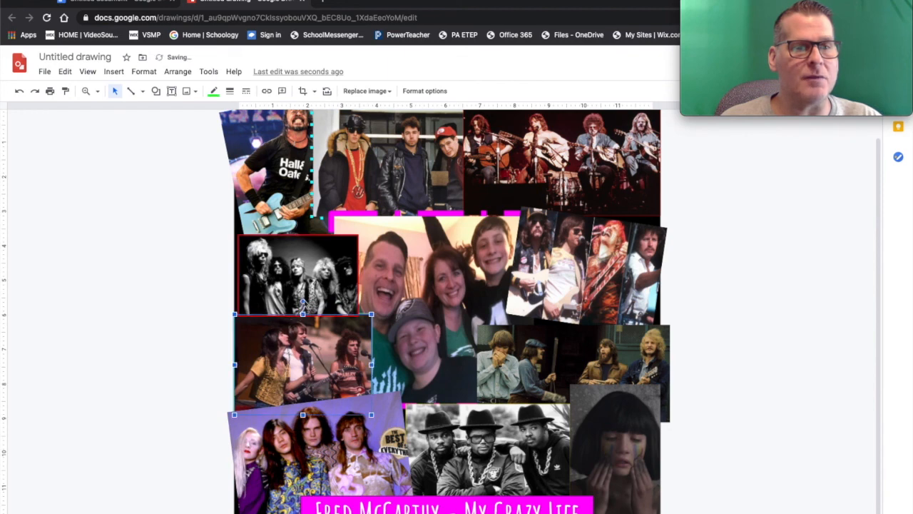
pyautogui.moveTo(303, 302); pyautogui.dragTo(309, 303)
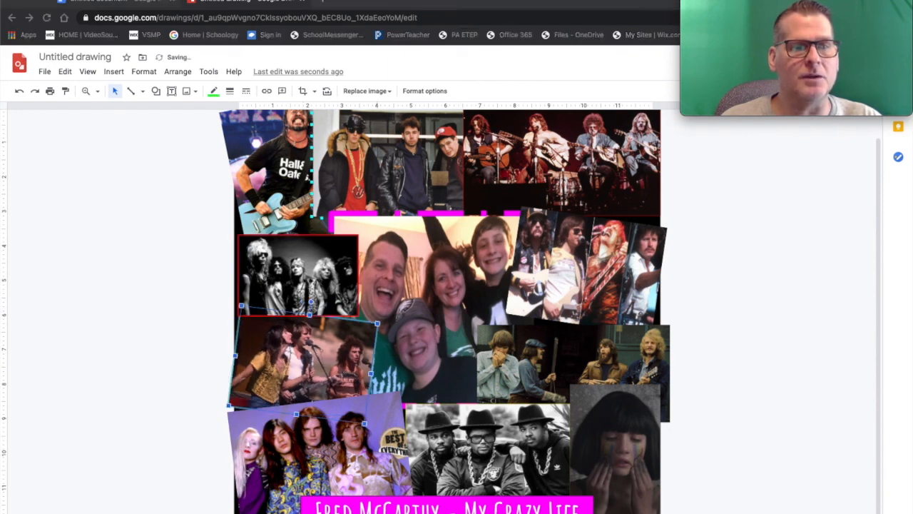